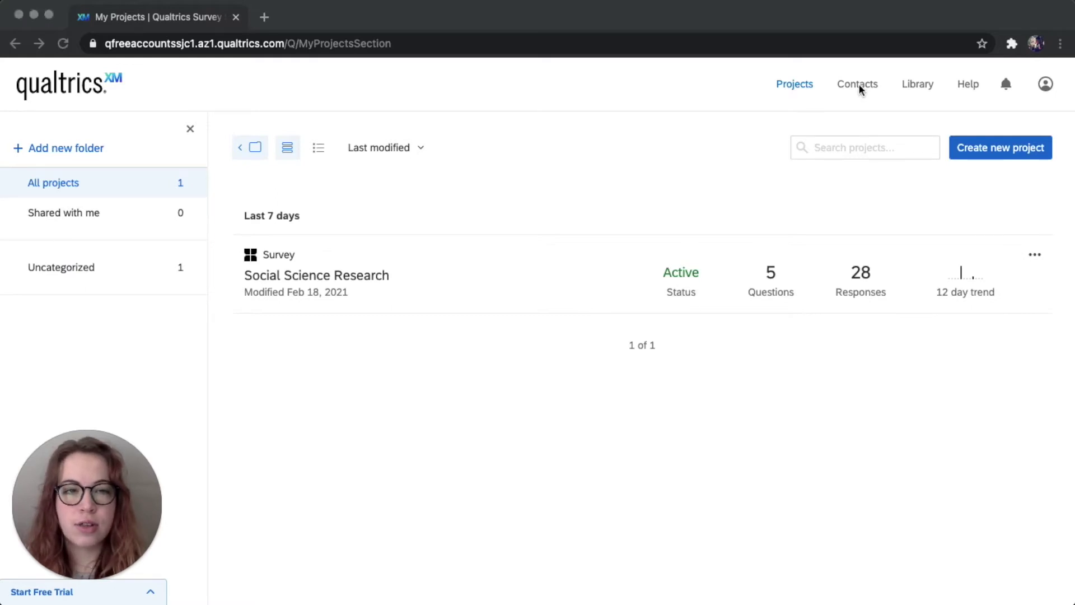
Go from the projects list to the Contacts page.
left_click(852, 87)
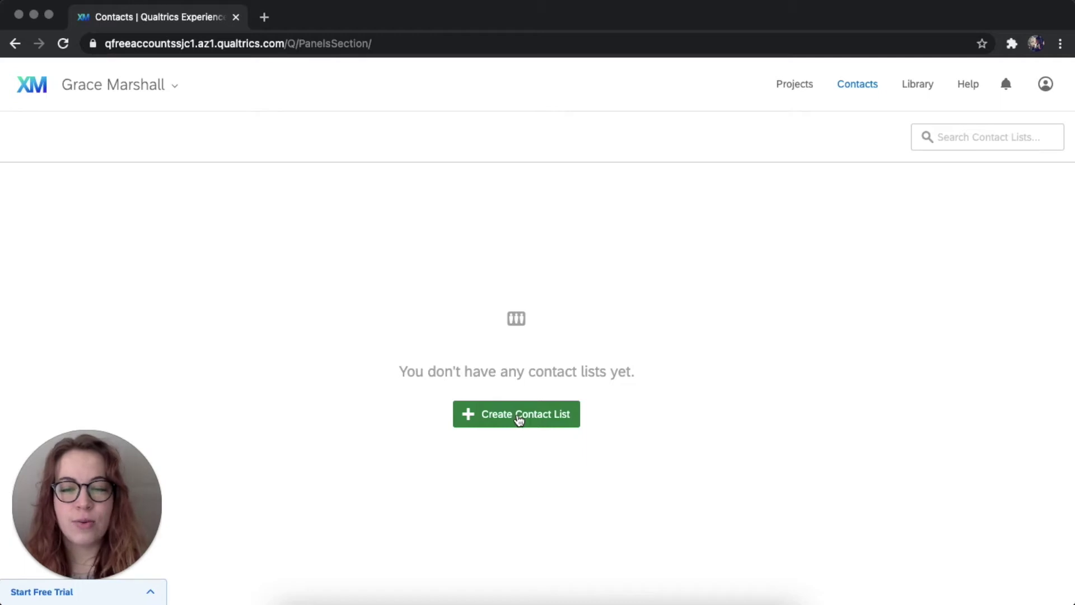
Create the contact list 'Social Science Contacts' in the Uncategorized folder.
left_click(519, 418)
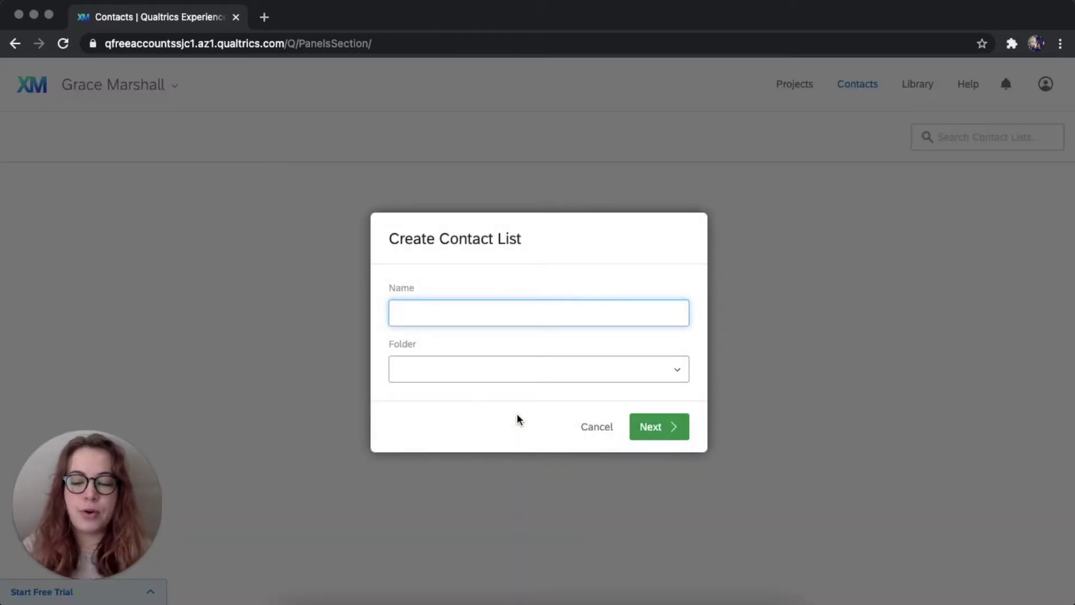
type("Social S")
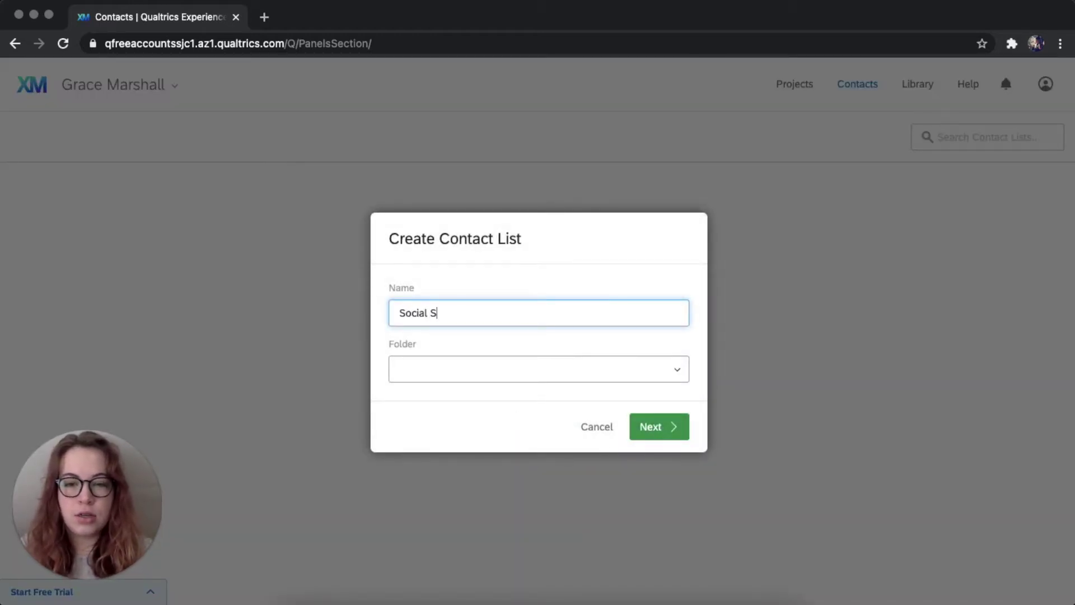
type("cienc")
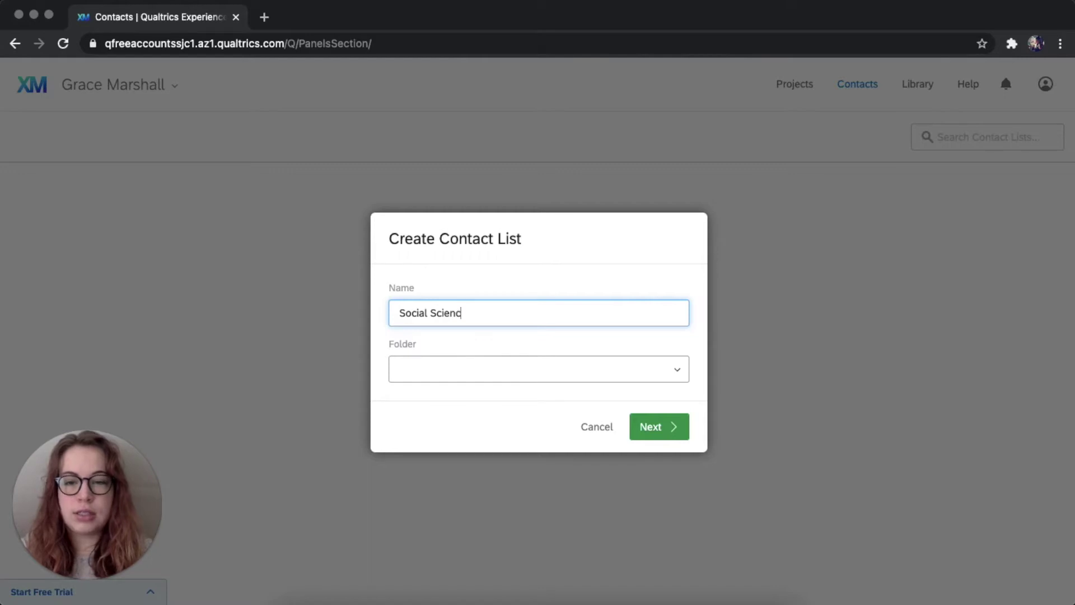
type("e Contact")
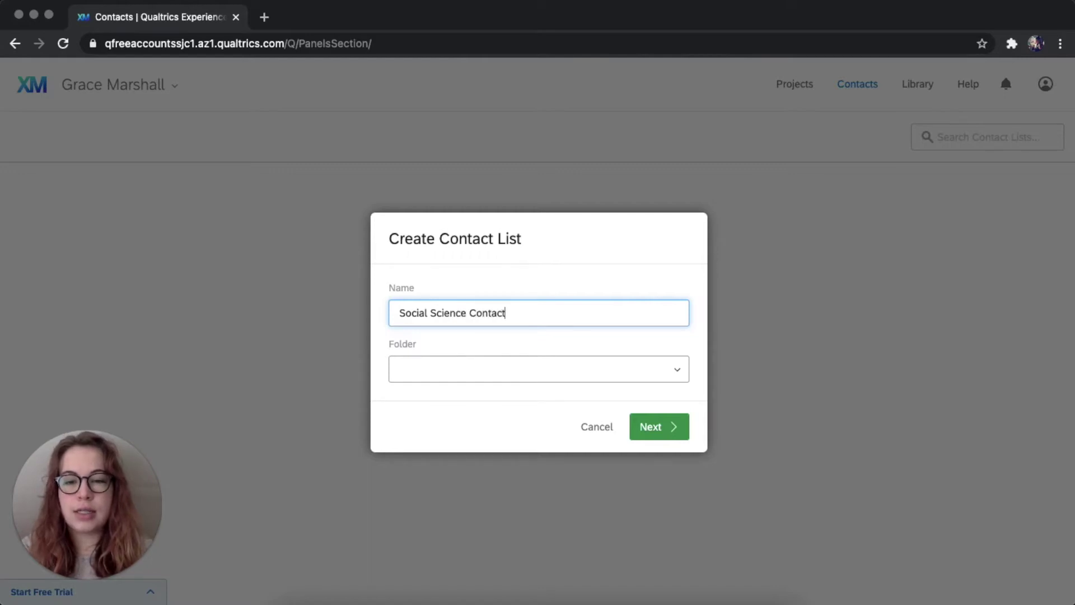
type("s")
left_click(519, 369)
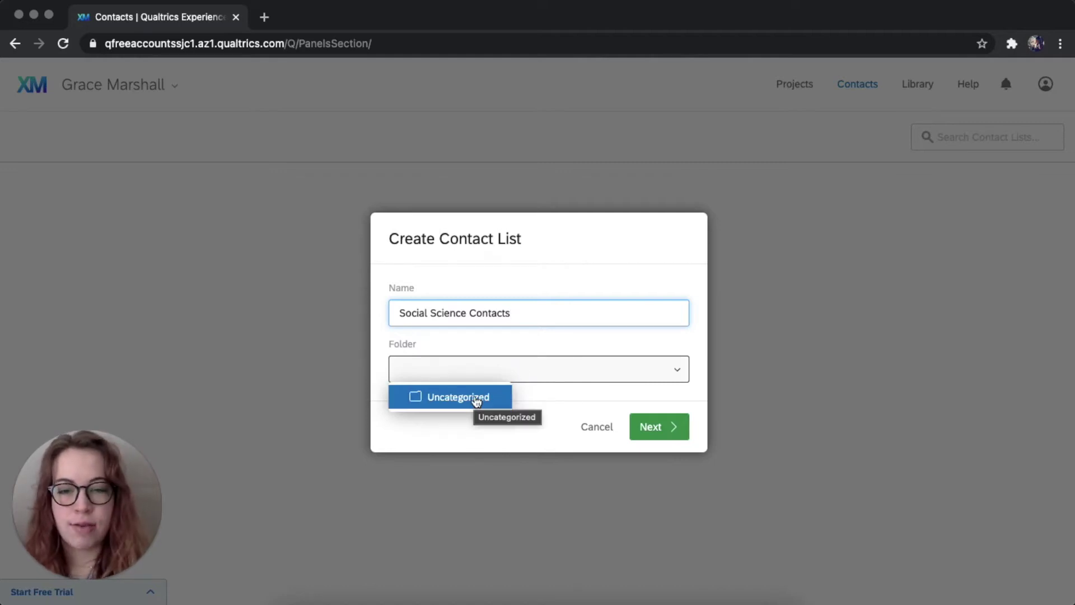
left_click(476, 398)
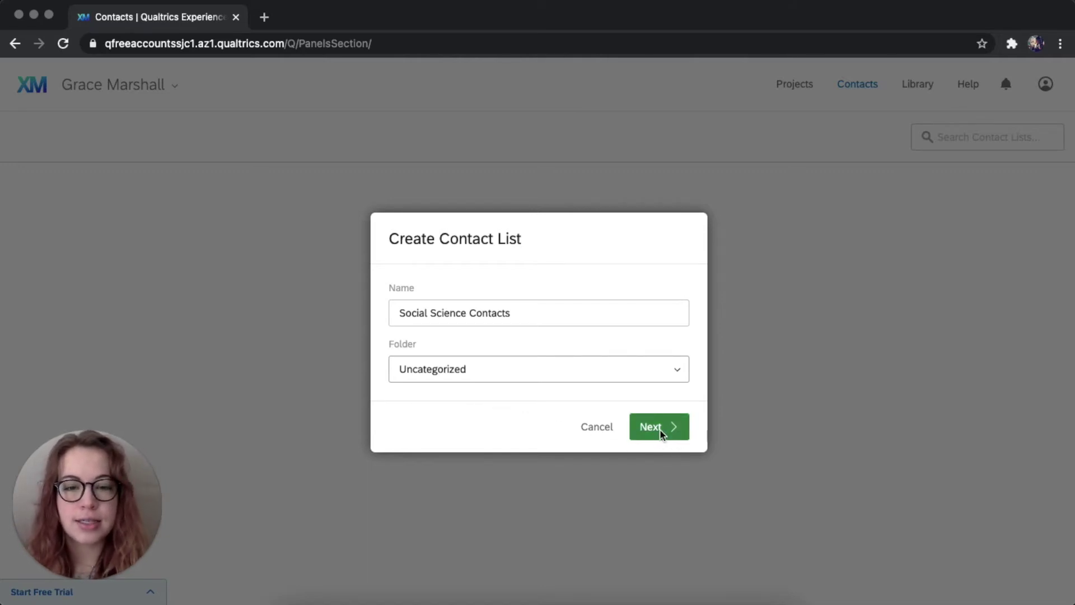
left_click(661, 435)
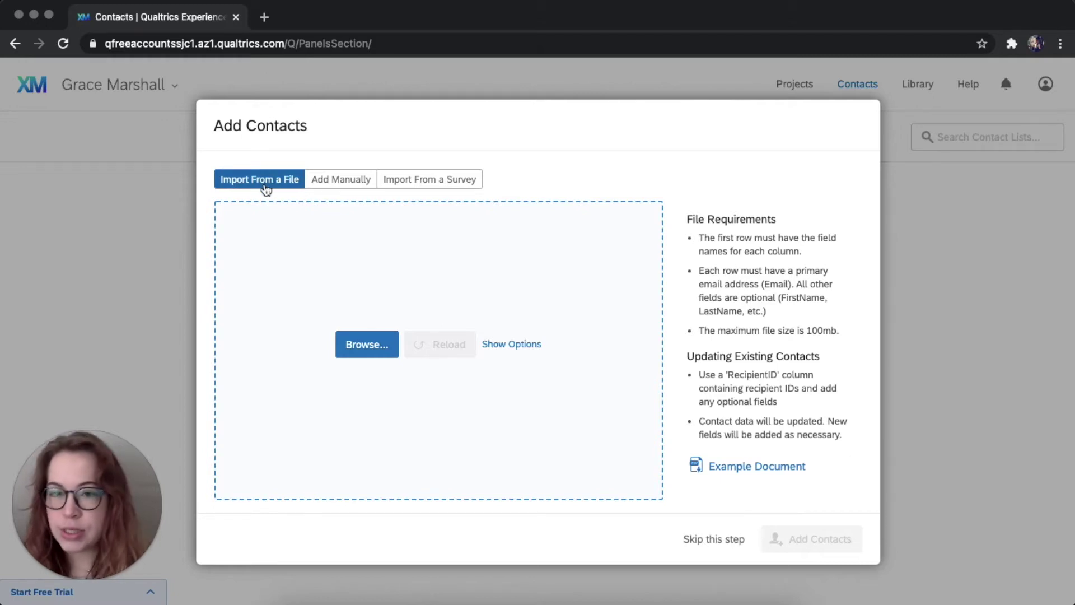
Preview the Add Manually and Import From a Survey options, then settle on Import From a File.
left_click(338, 181)
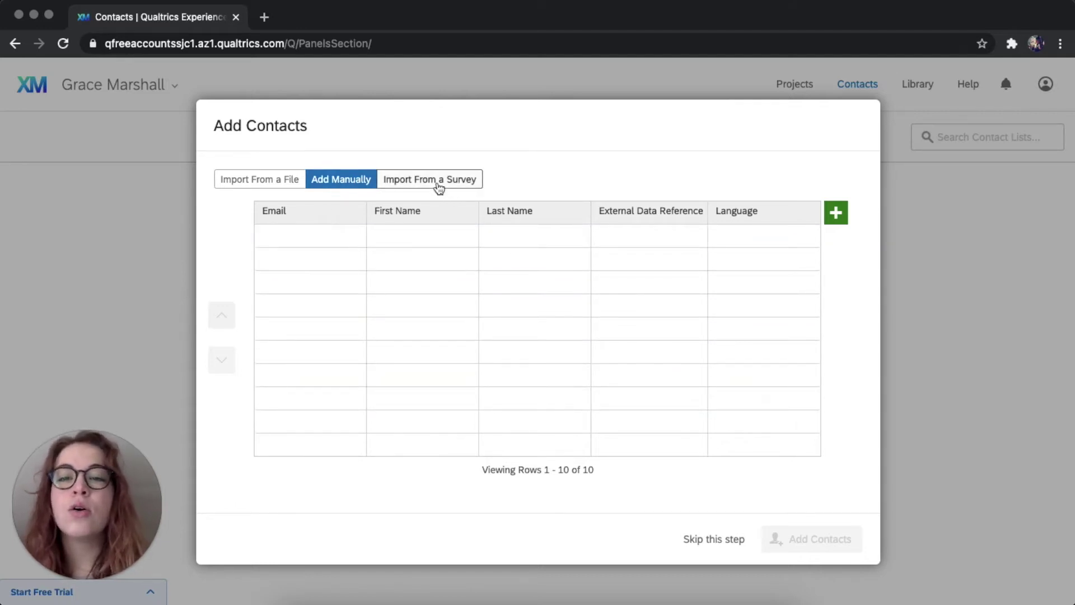
left_click(439, 189)
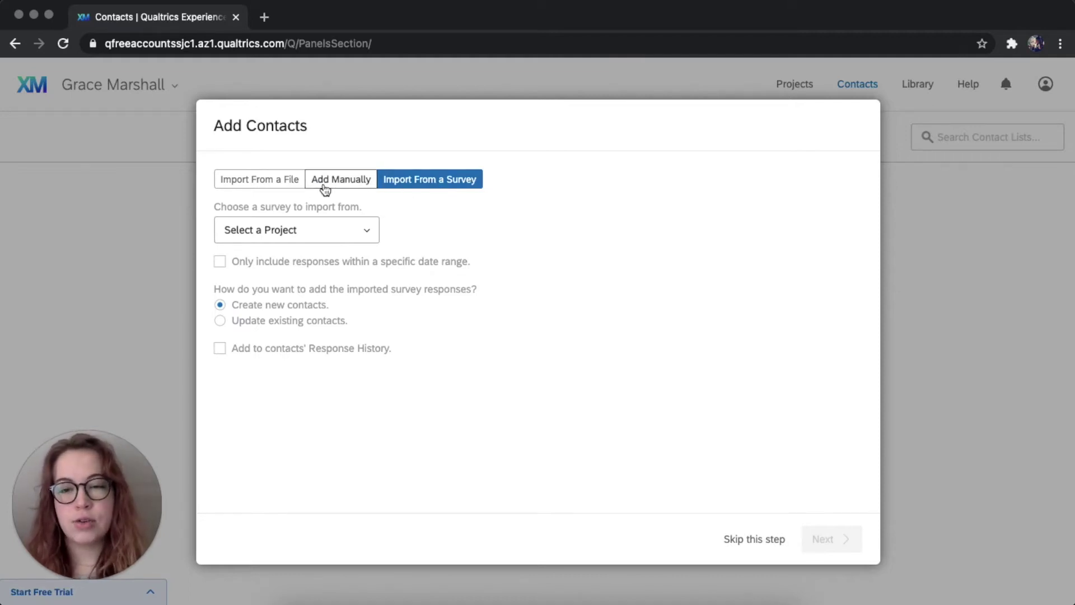
left_click(279, 186)
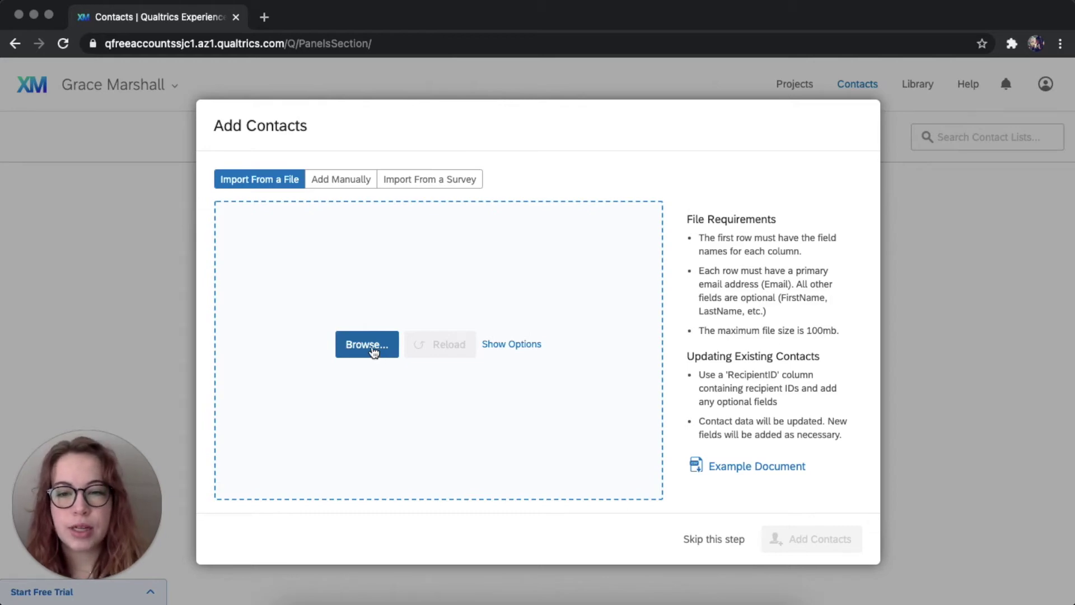
Import sssContacts.csv, loading 26 contacts with IDNUM, FirstName, LastName and Email fields.
left_click(369, 346)
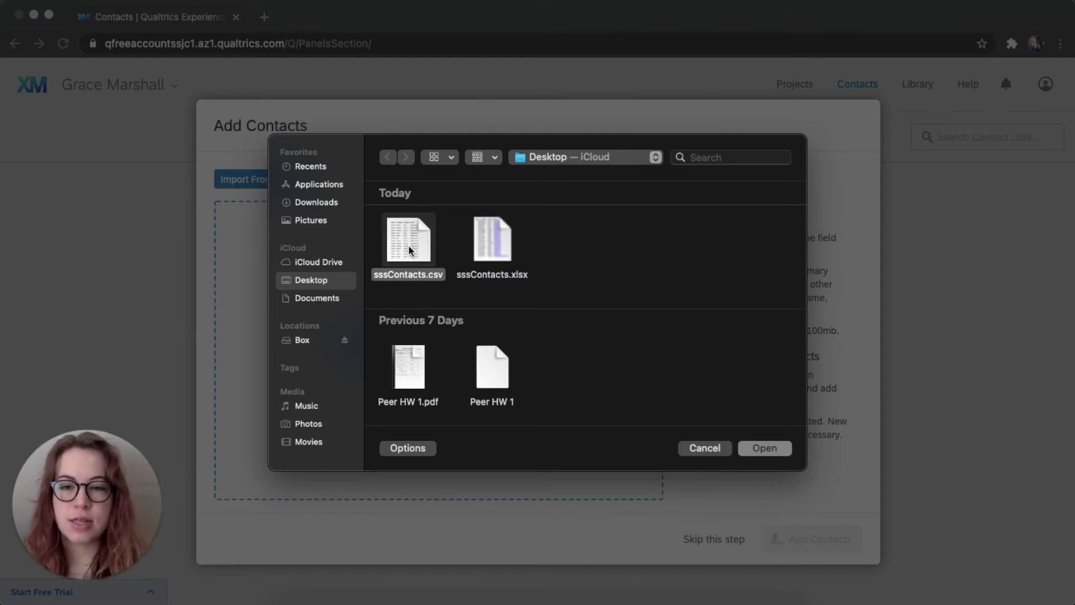
left_click(765, 451)
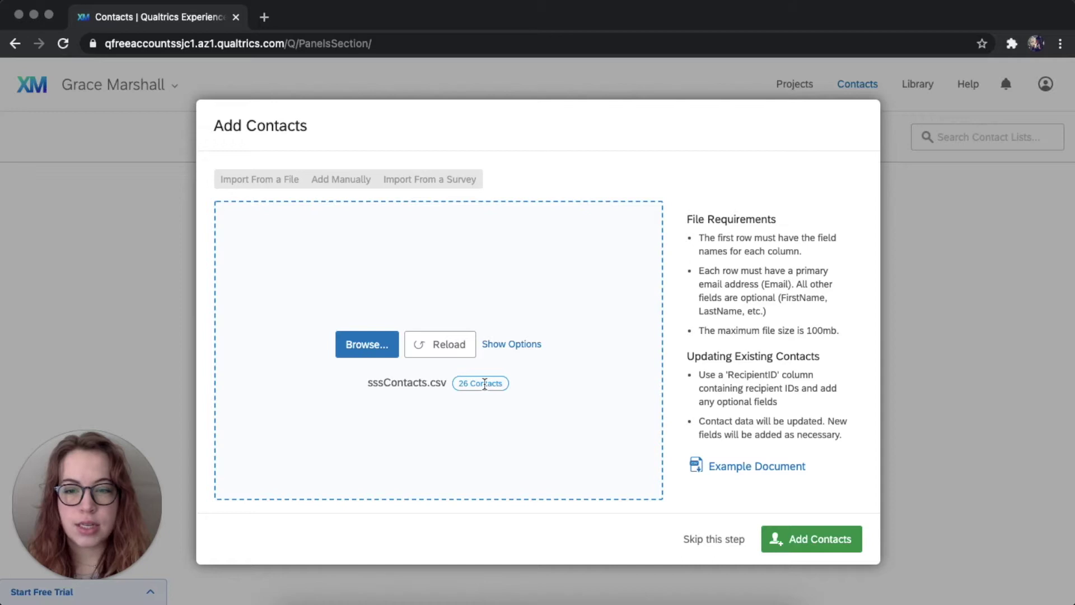
scroll(484, 384, "down", 8)
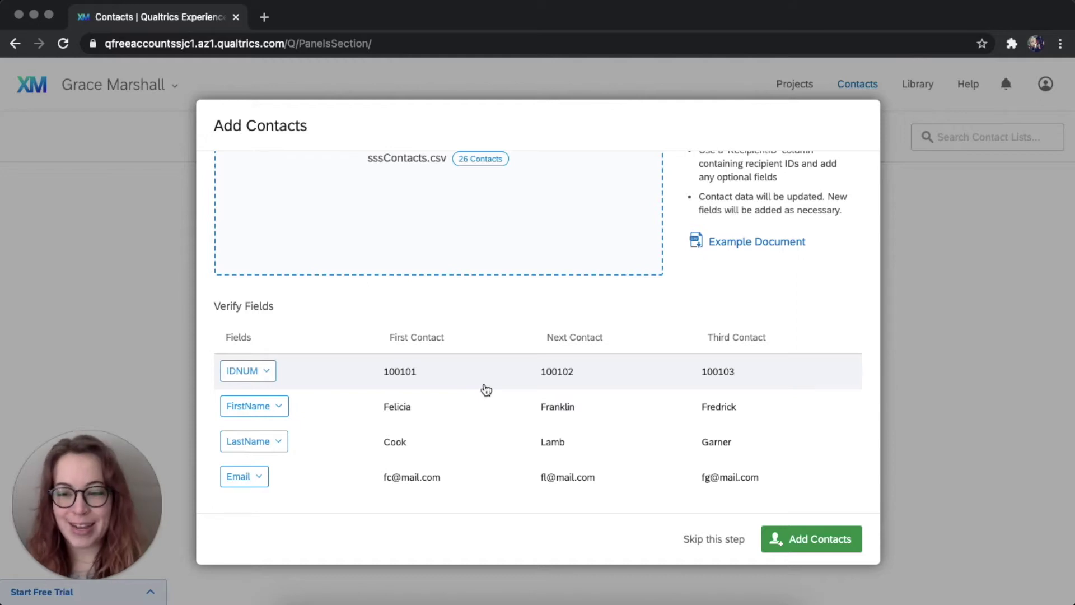
right_click(488, 457)
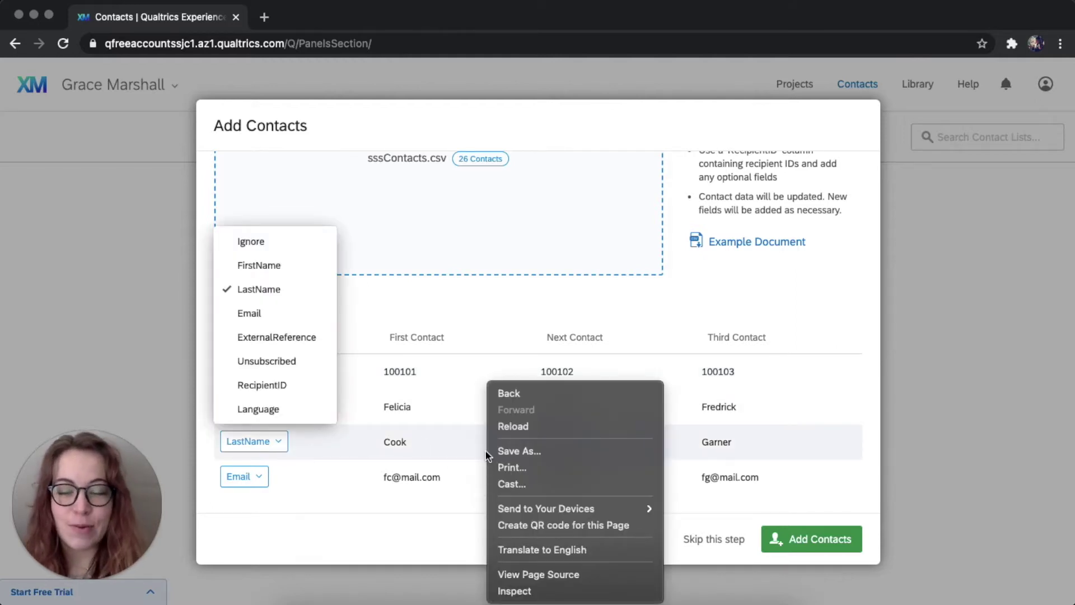
left_click(485, 455)
left_click(476, 309)
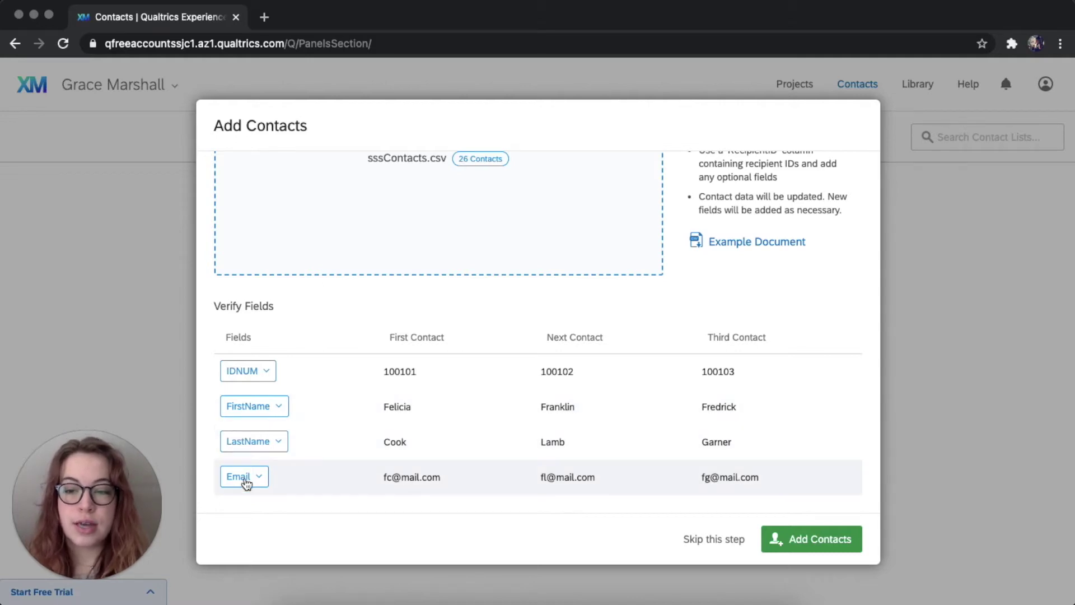
scroll(581, 406, "up", 4)
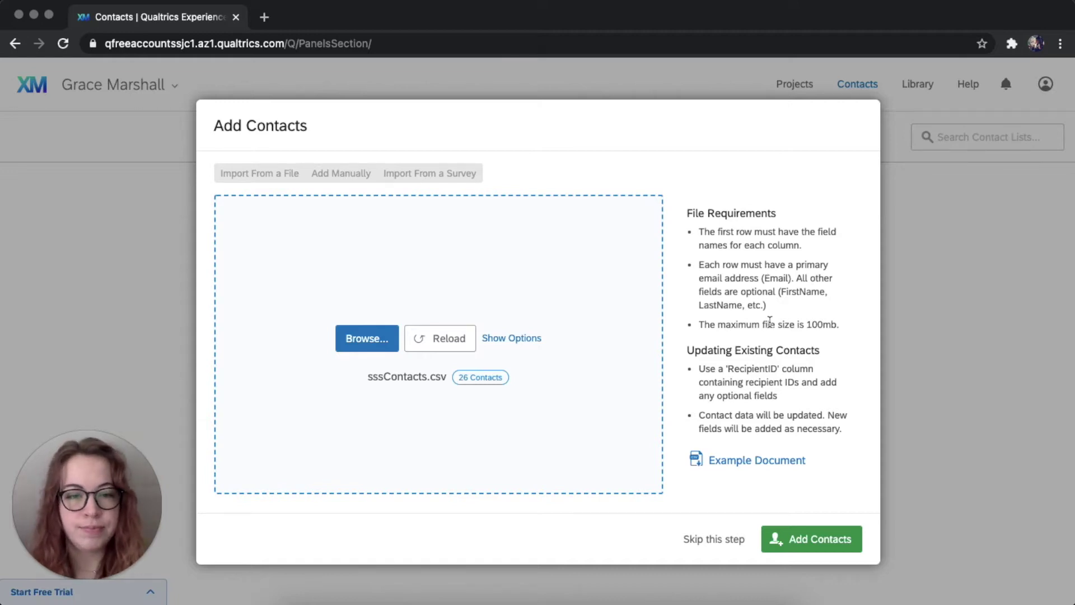
scroll(768, 321, "down", 3)
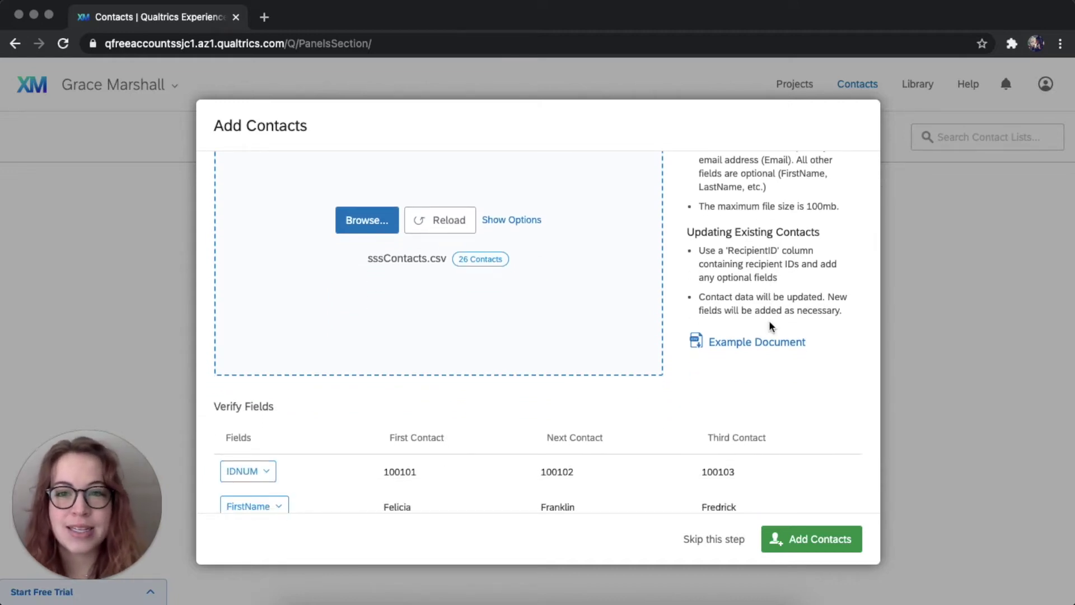
scroll(767, 358, "up", 3)
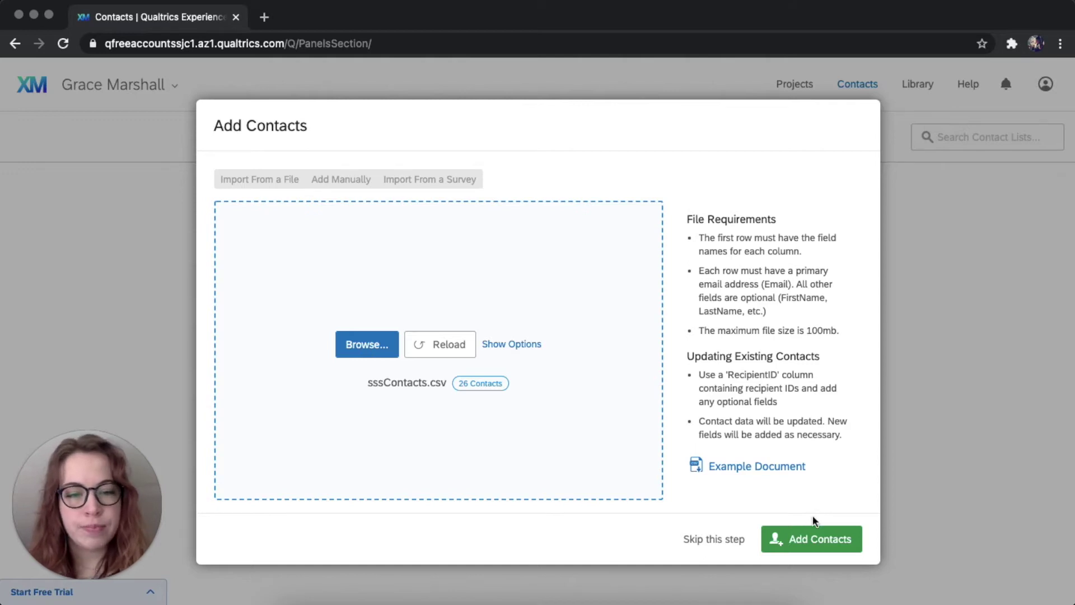
scroll(745, 411, "down", 5)
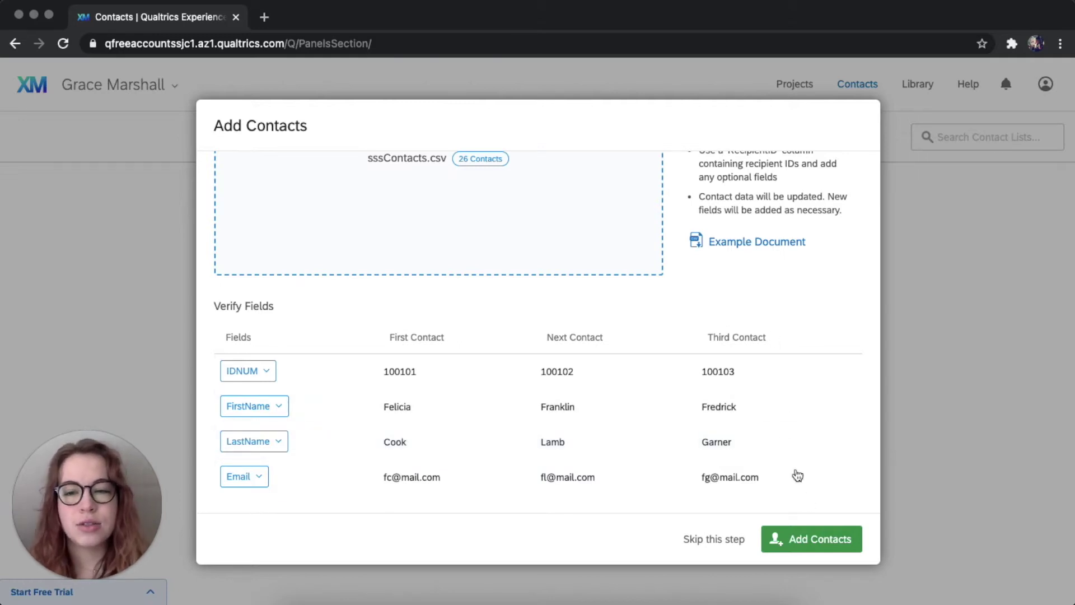
left_click(793, 539)
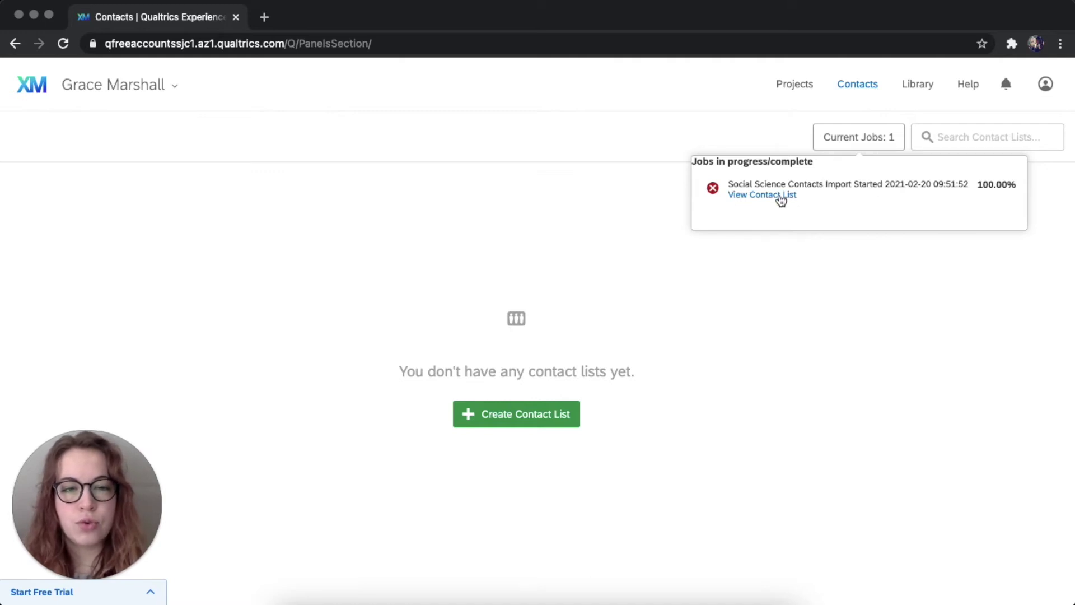
Review both pages of the 26 imported contacts and check the duplicate email summary.
left_click(780, 197)
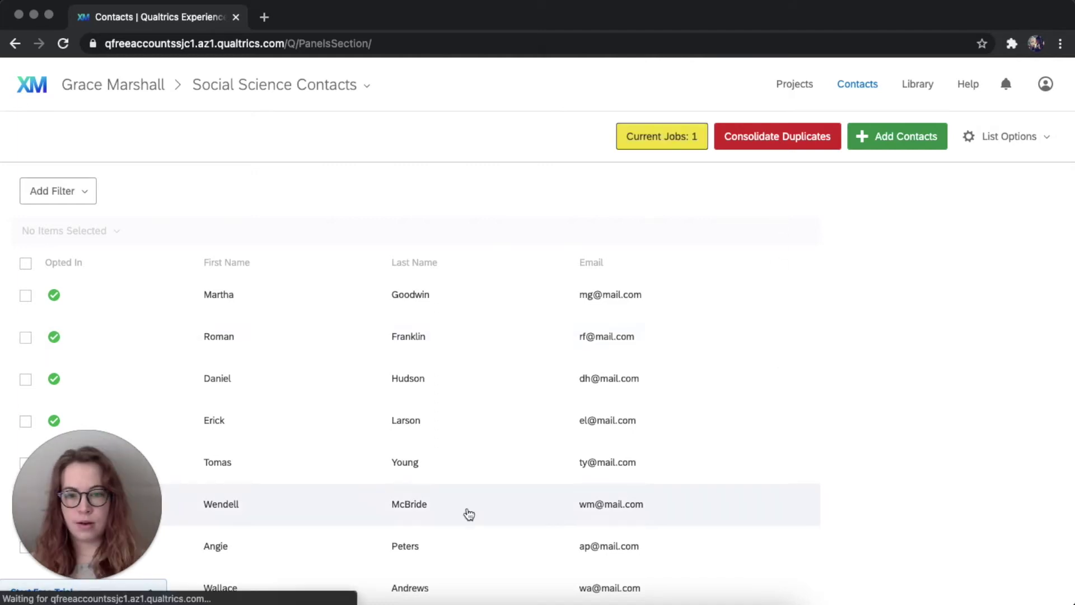
scroll(469, 515, "down", 1)
scroll(469, 514, "down", 8)
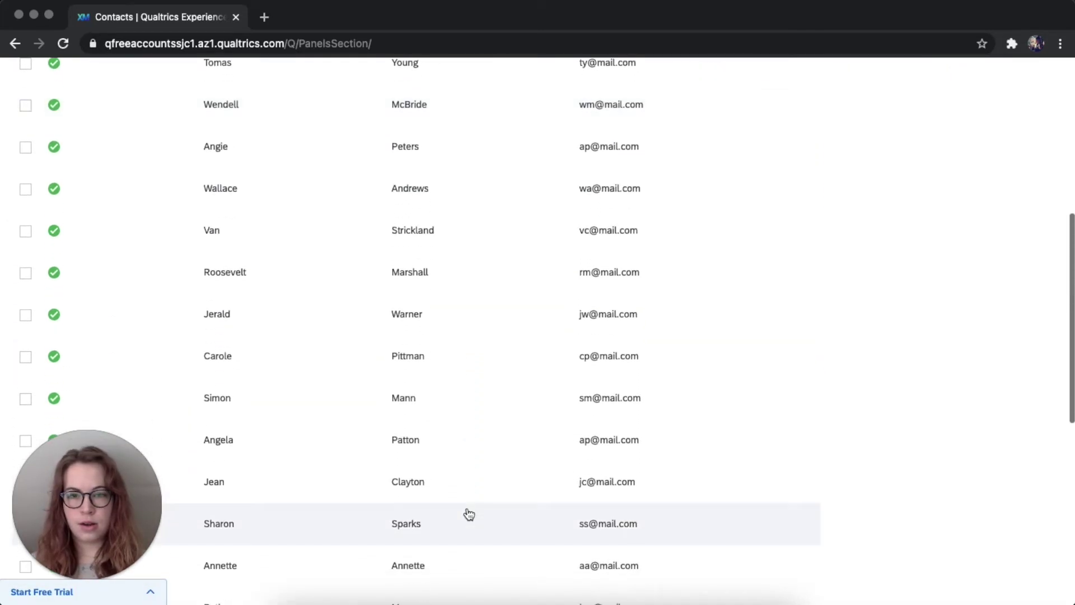
scroll(469, 514, "down", 8)
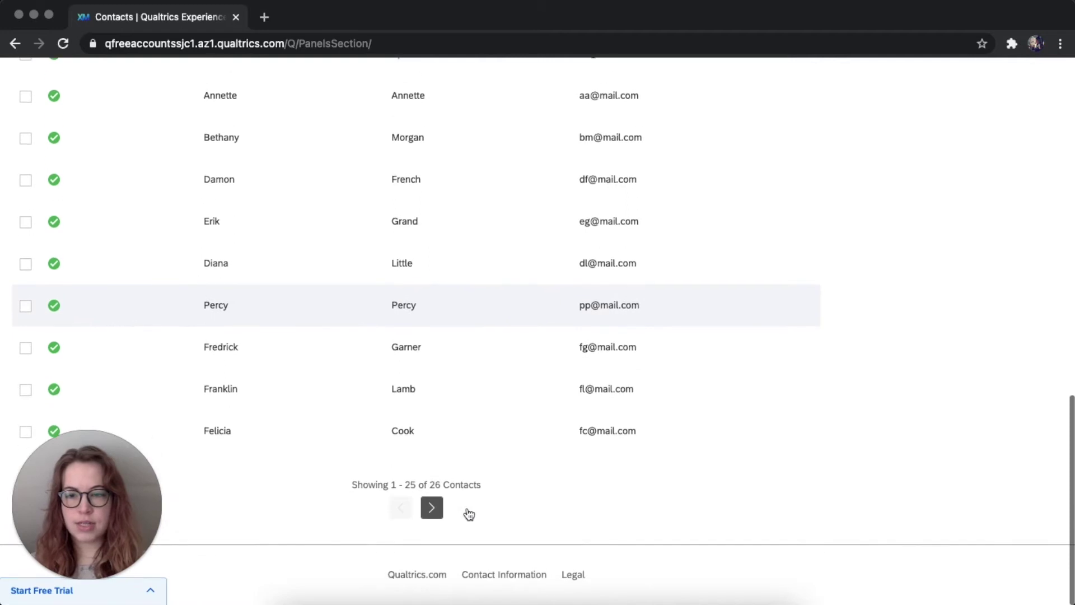
left_click(432, 509)
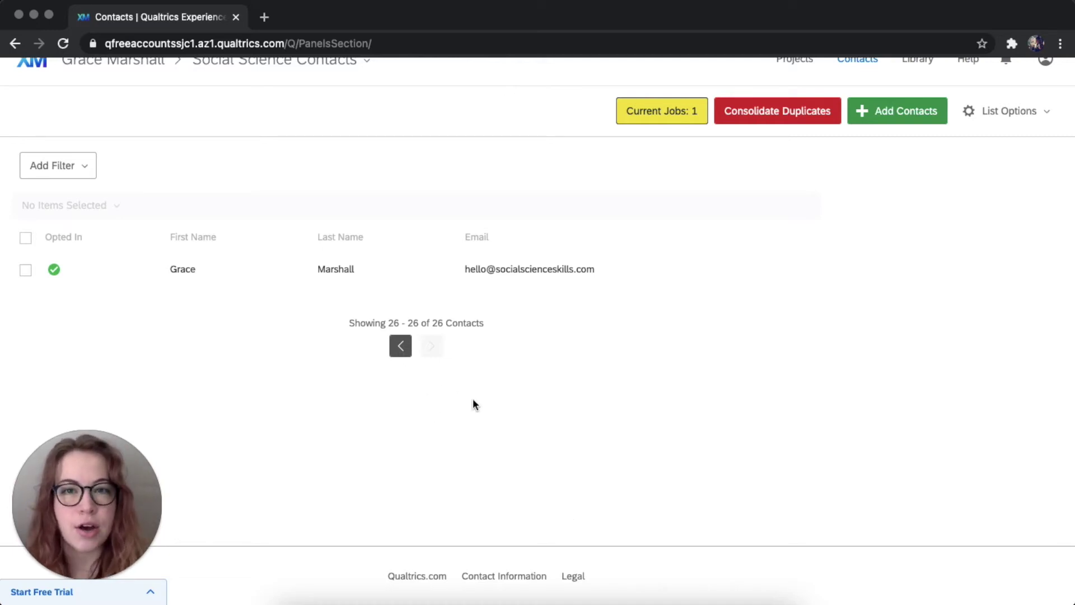
left_click(399, 347)
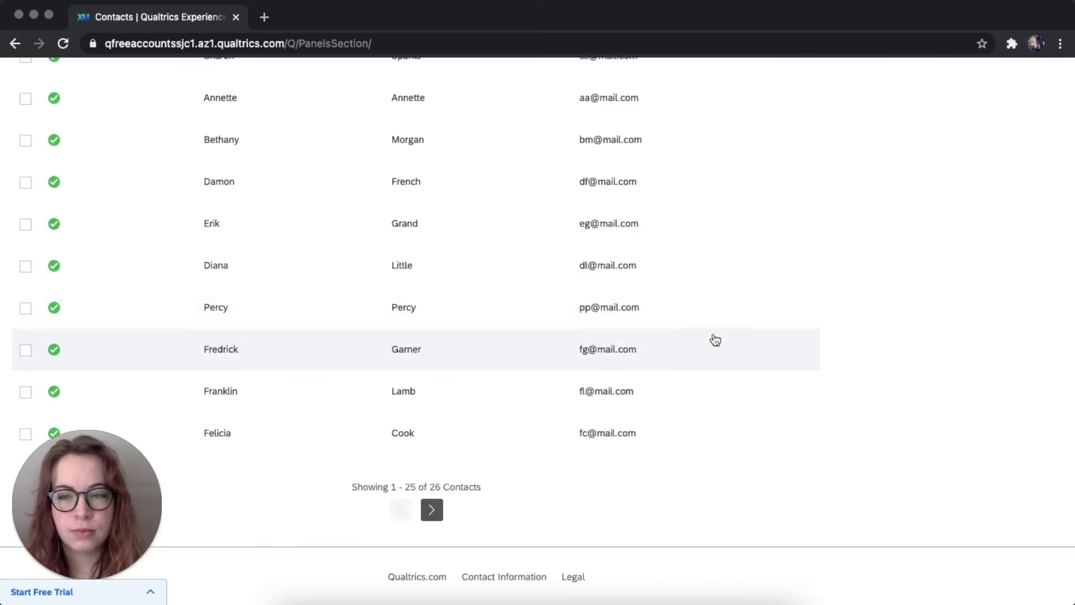
scroll(715, 340, "up", 20)
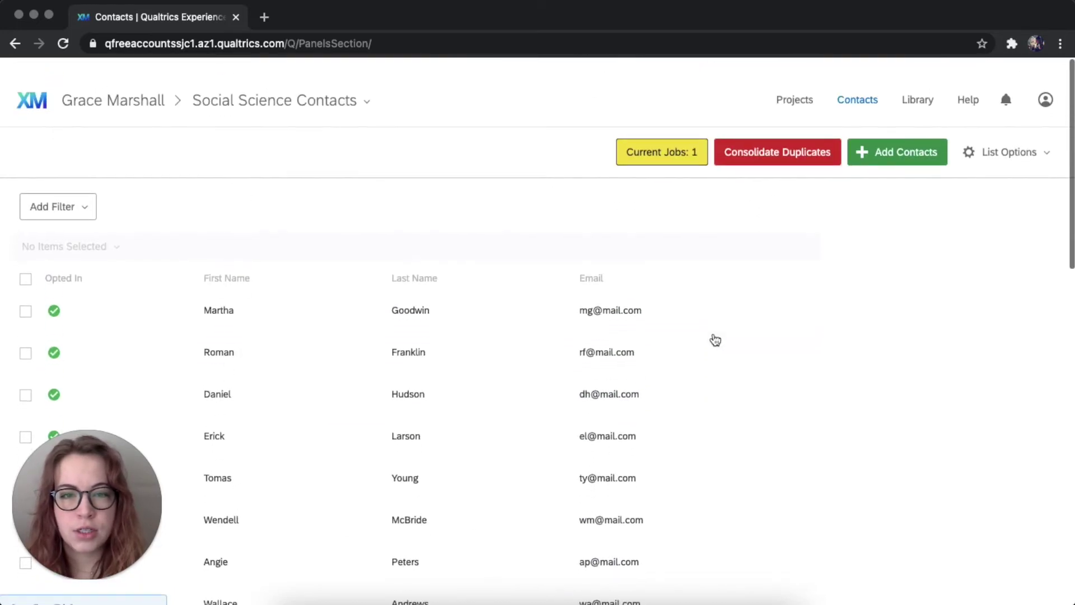
left_click(786, 150)
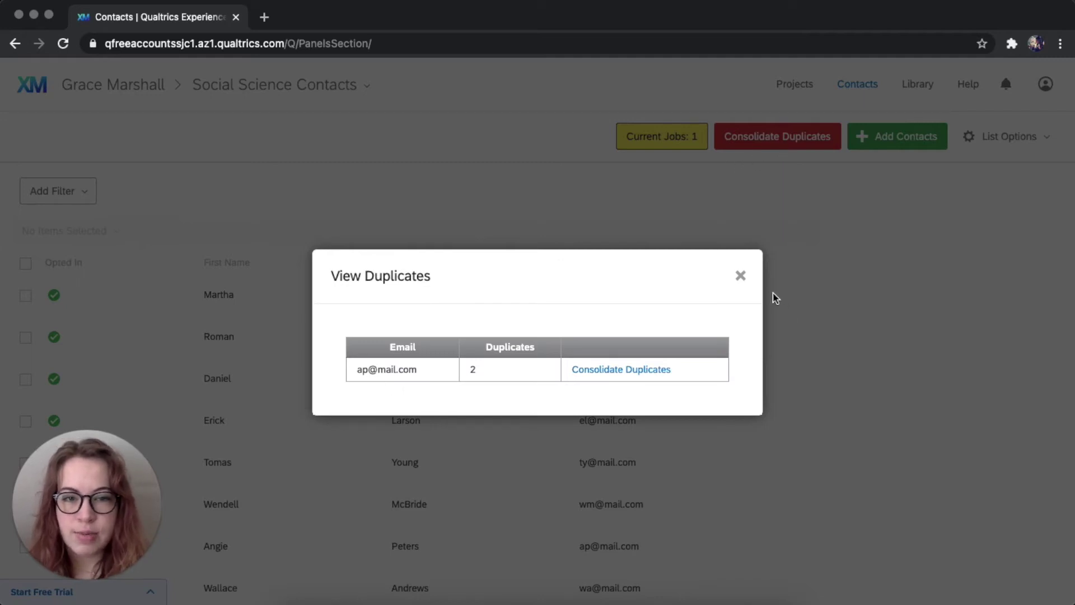
left_click(741, 276)
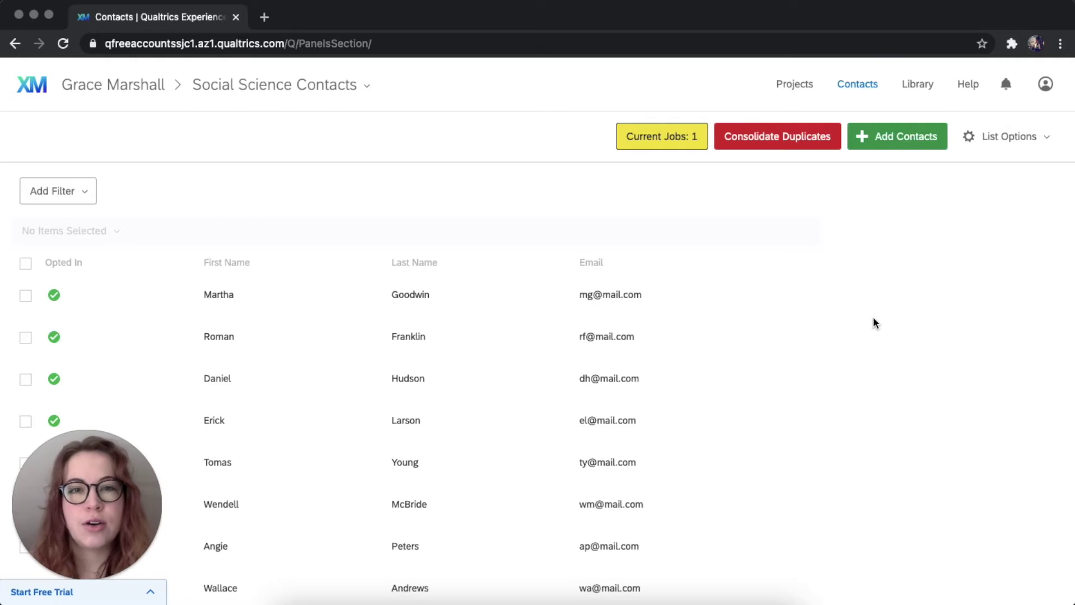
Open the Social Science Research survey's Distributions page from Projects.
left_click(795, 85)
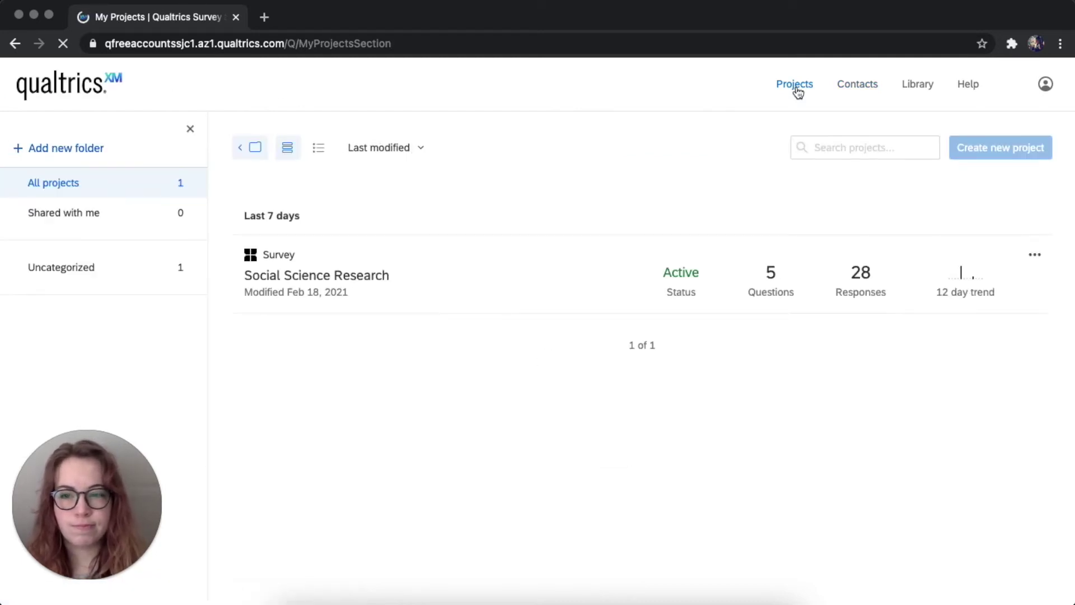
left_click(473, 280)
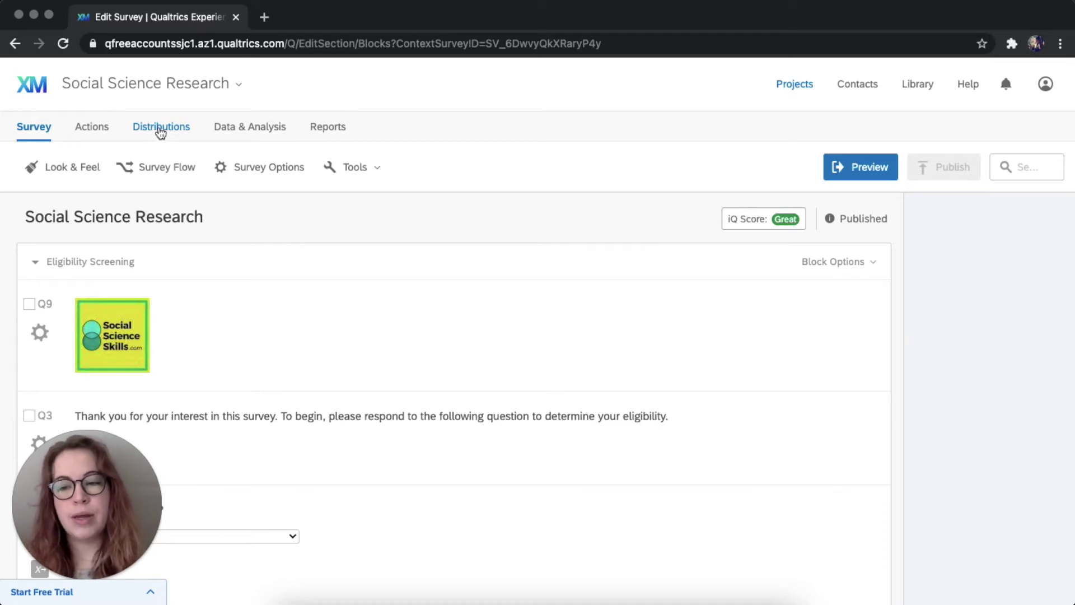
left_click(161, 128)
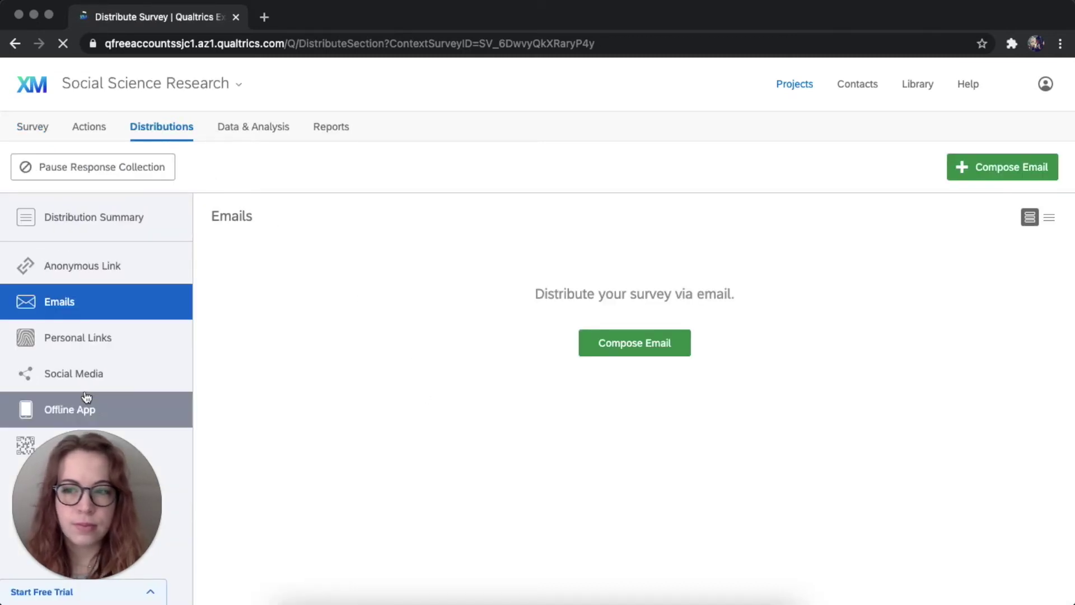
left_click(107, 270)
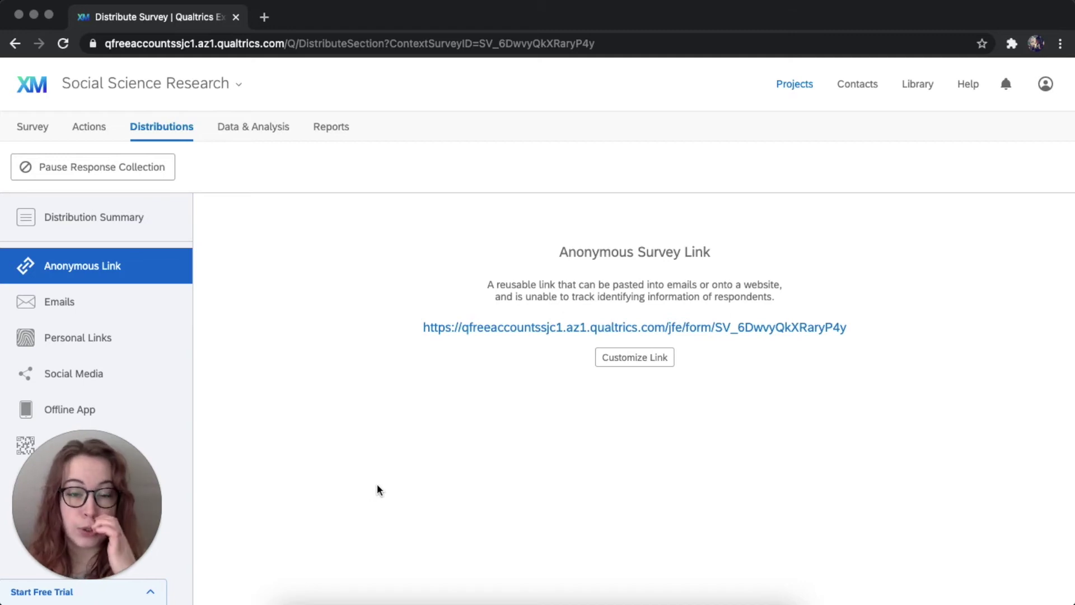
left_click(121, 309)
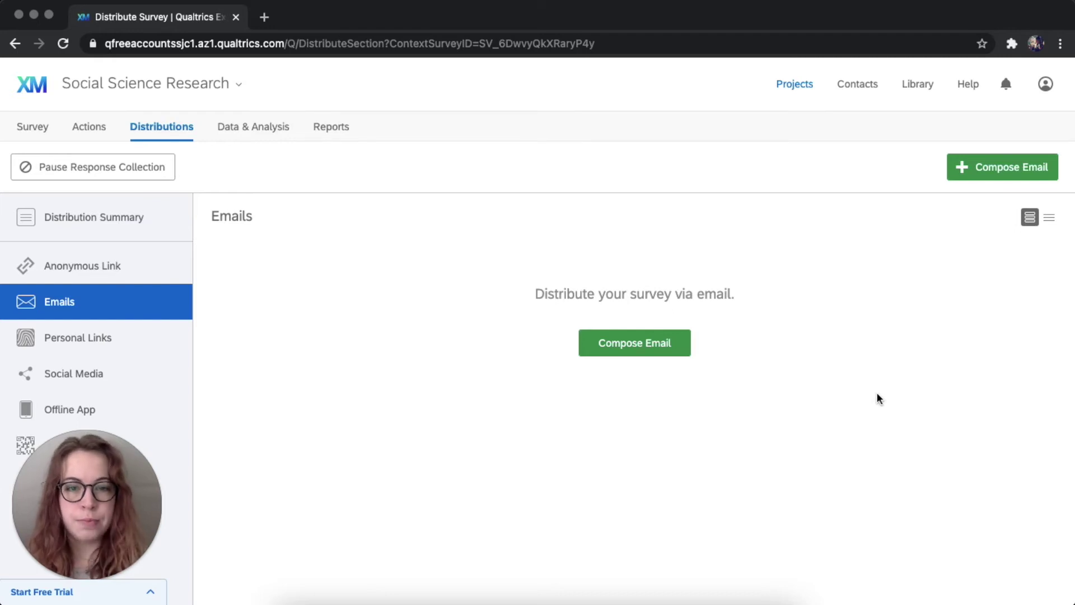
left_click(637, 342)
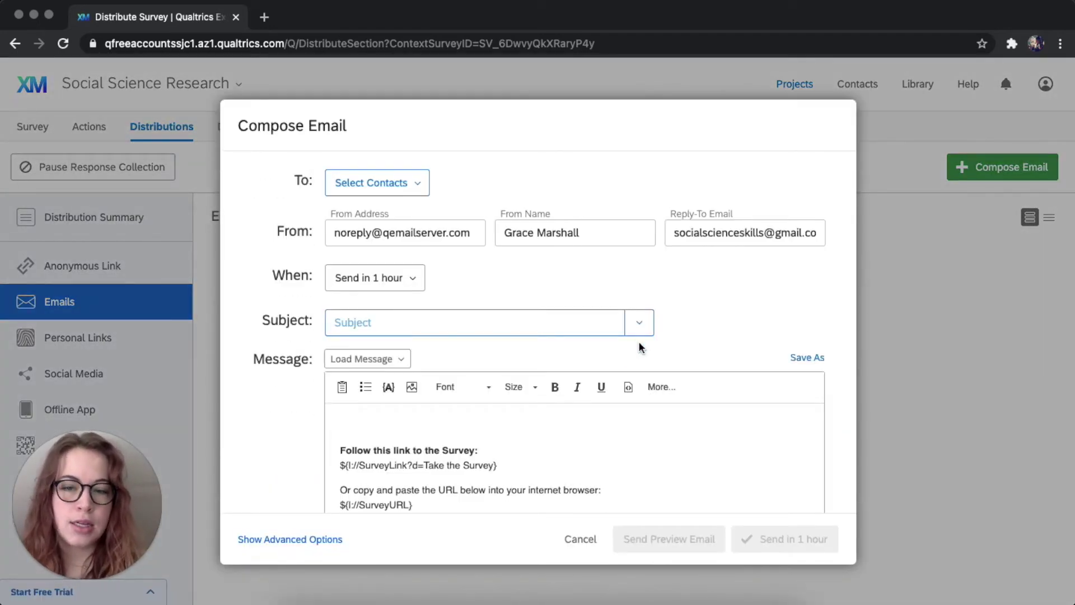
Address the e-mail to the entire Social Science Contacts list of 26 contacts.
scroll(685, 434, "down", 3)
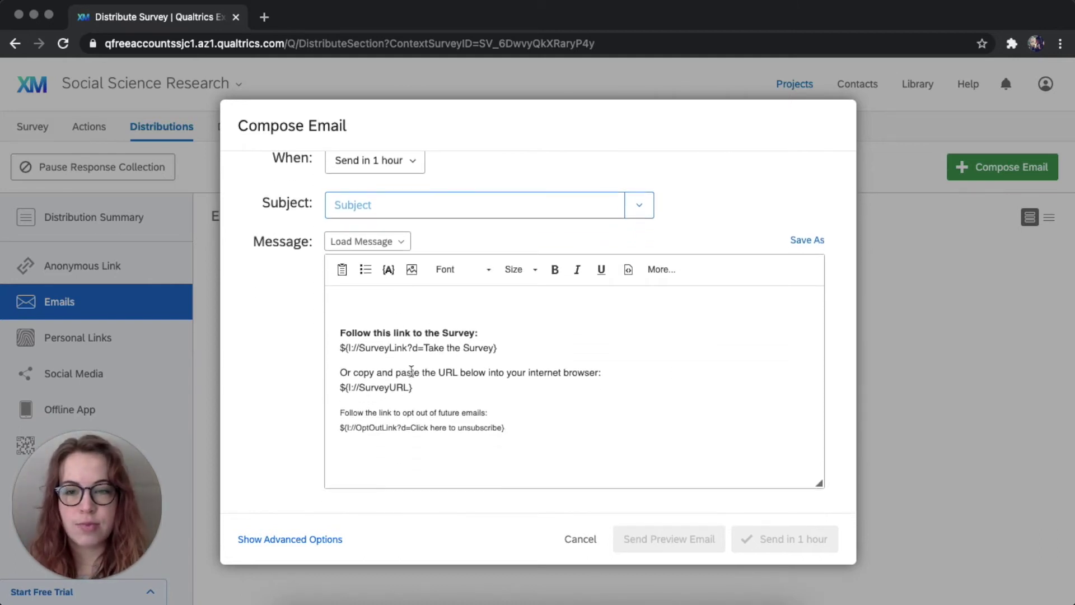
scroll(502, 464, "up", 2)
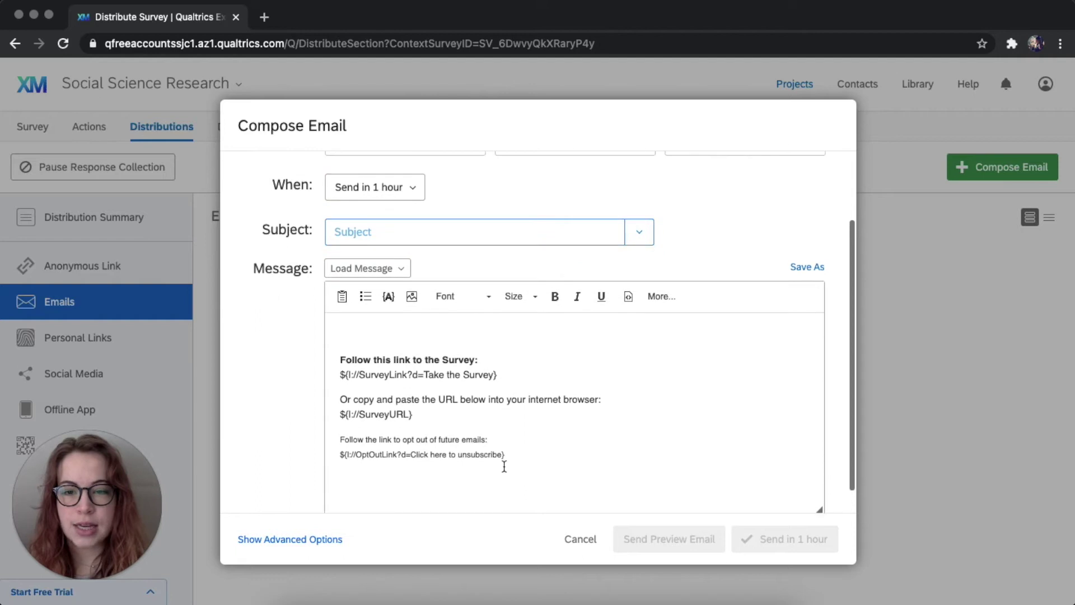
scroll(504, 466, "up", 1)
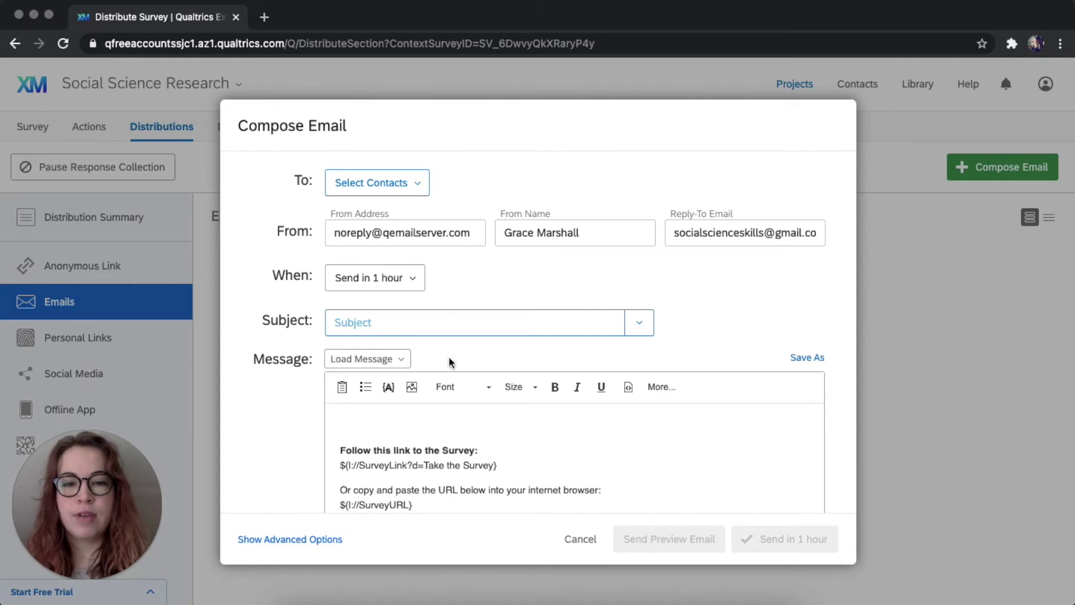
left_click(419, 187)
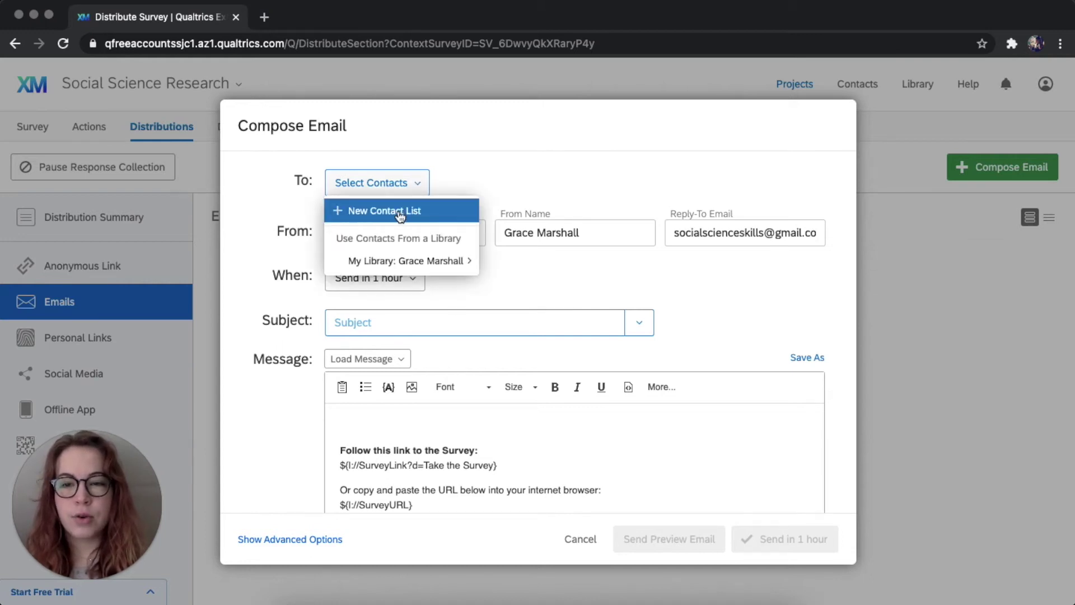
mouse_move(402, 265)
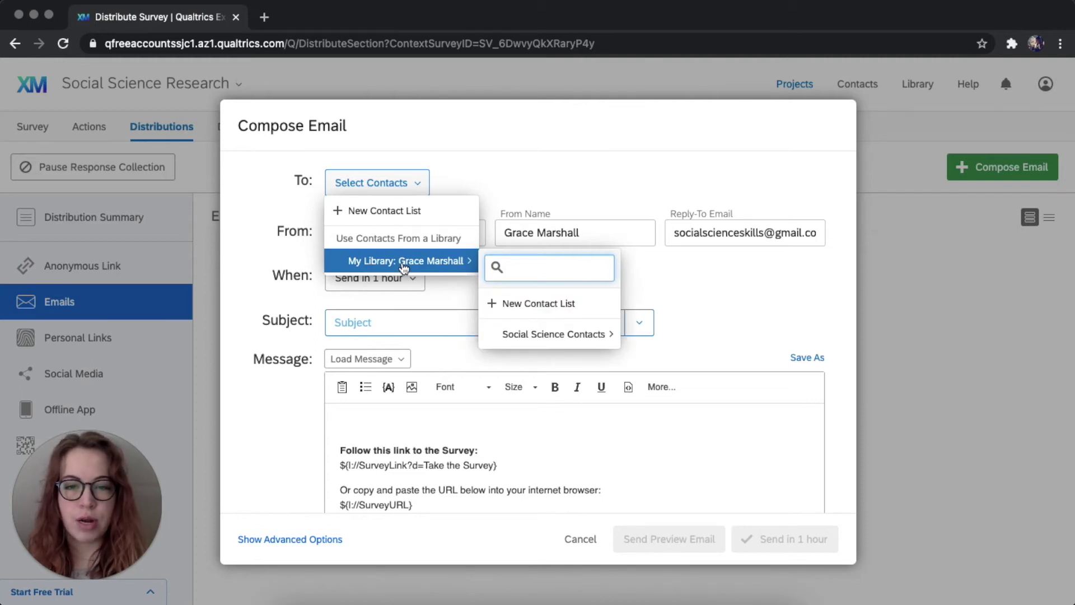
mouse_move(524, 334)
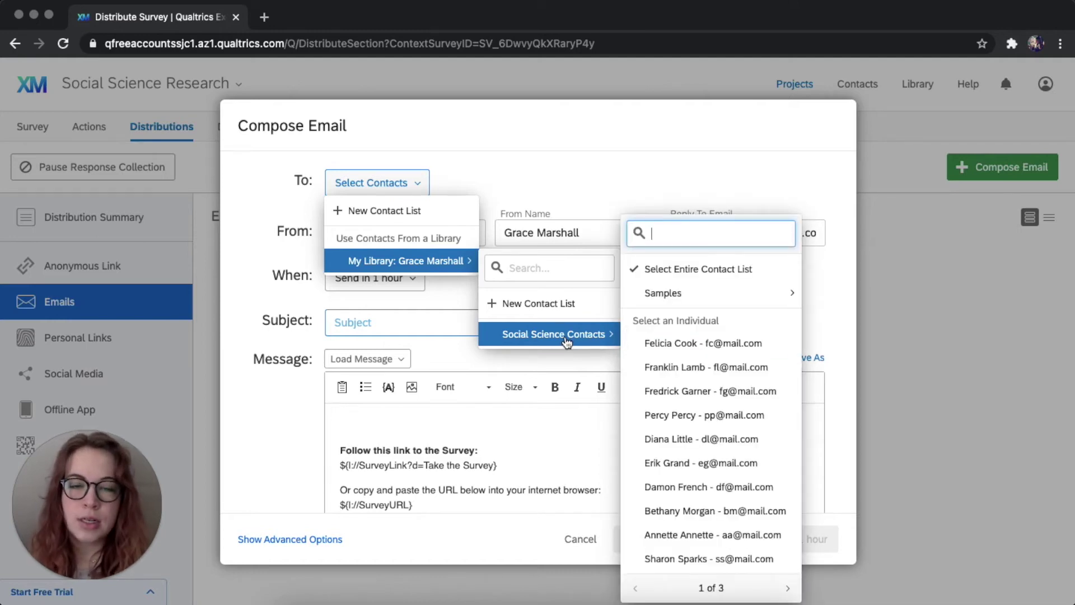
mouse_move(704, 296)
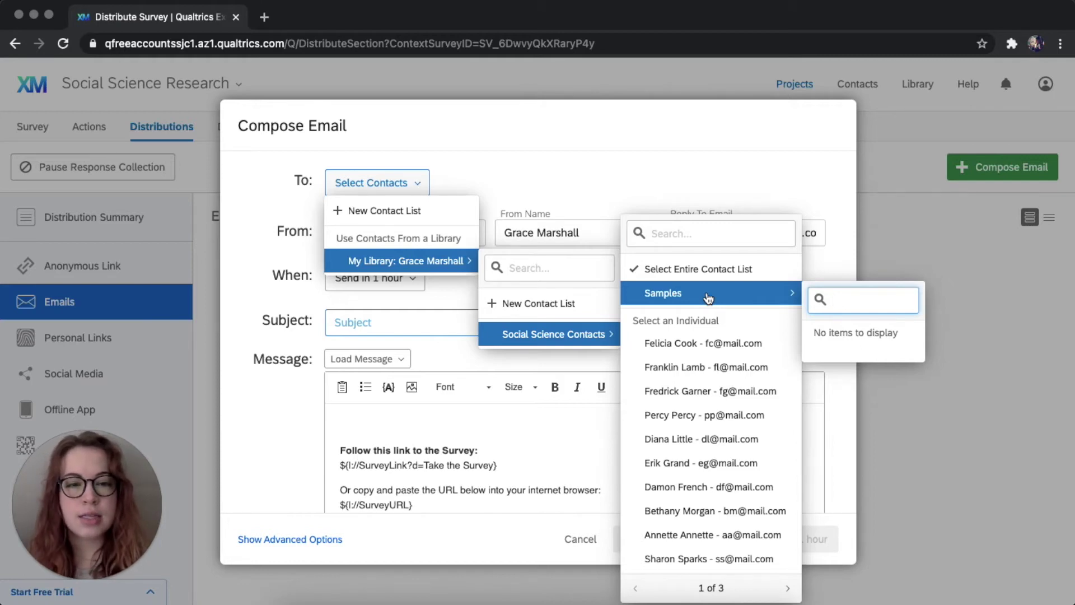
left_click(693, 269)
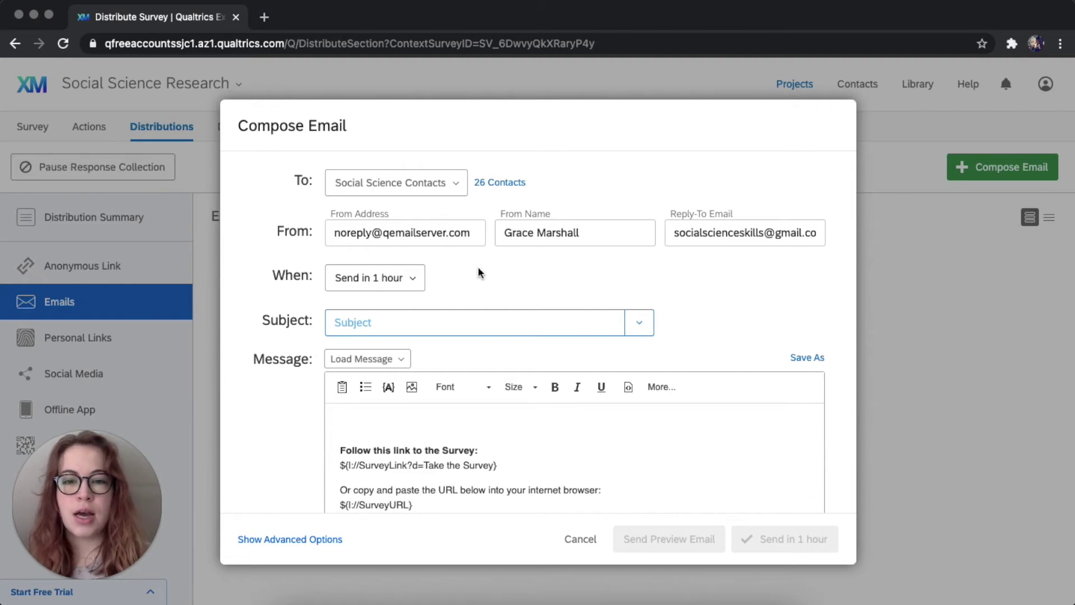
Set the e-mail to send now with subject 'Social Science Survey'.
left_click(411, 281)
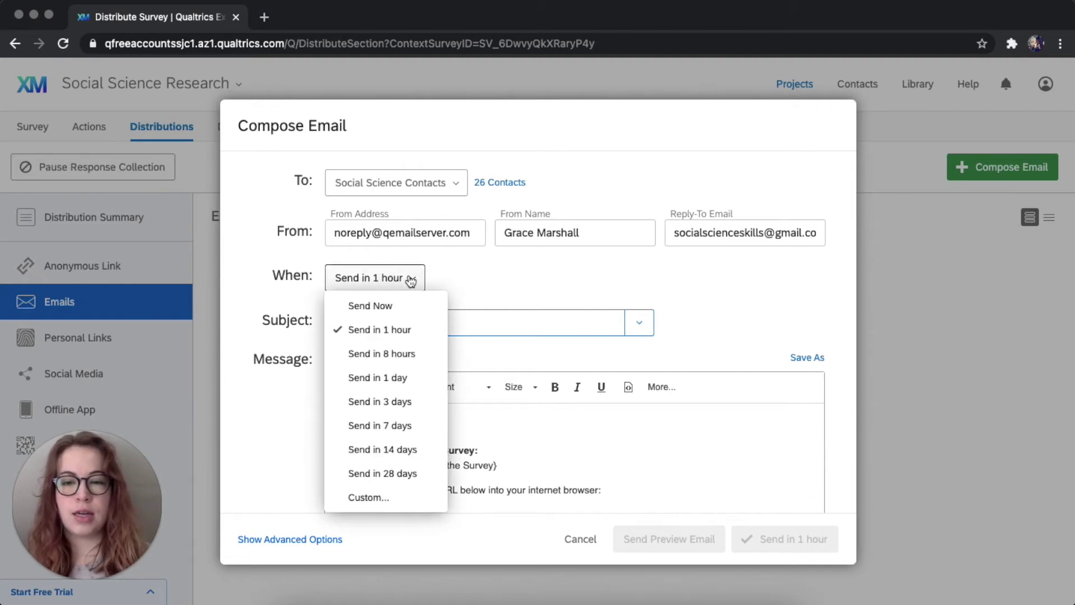
left_click(372, 308)
left_click(408, 328)
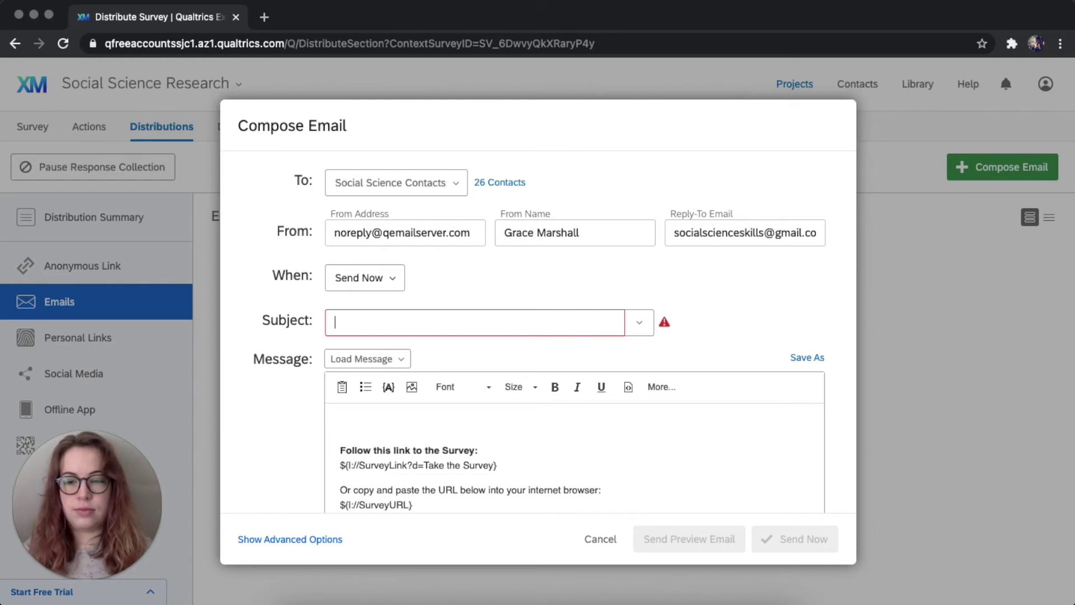
type("Social S")
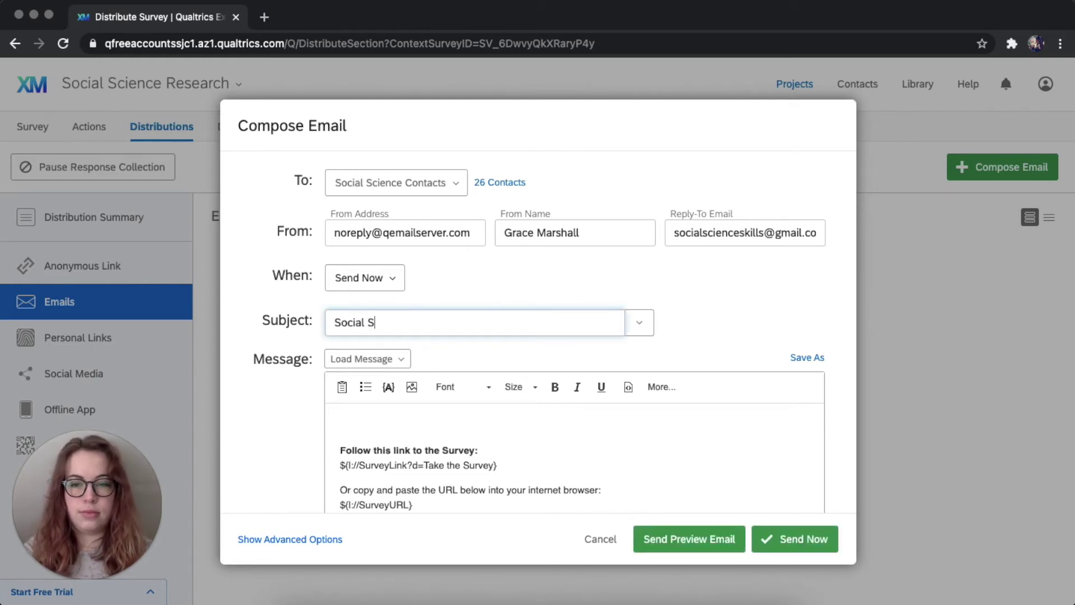
type("cience Survey")
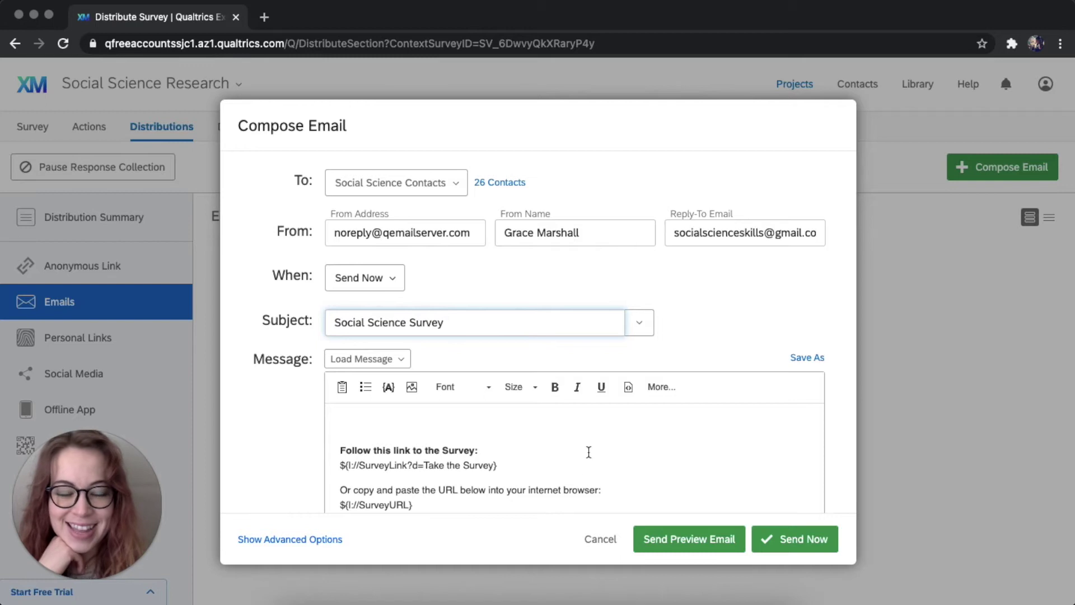
scroll(590, 449, "down", 3)
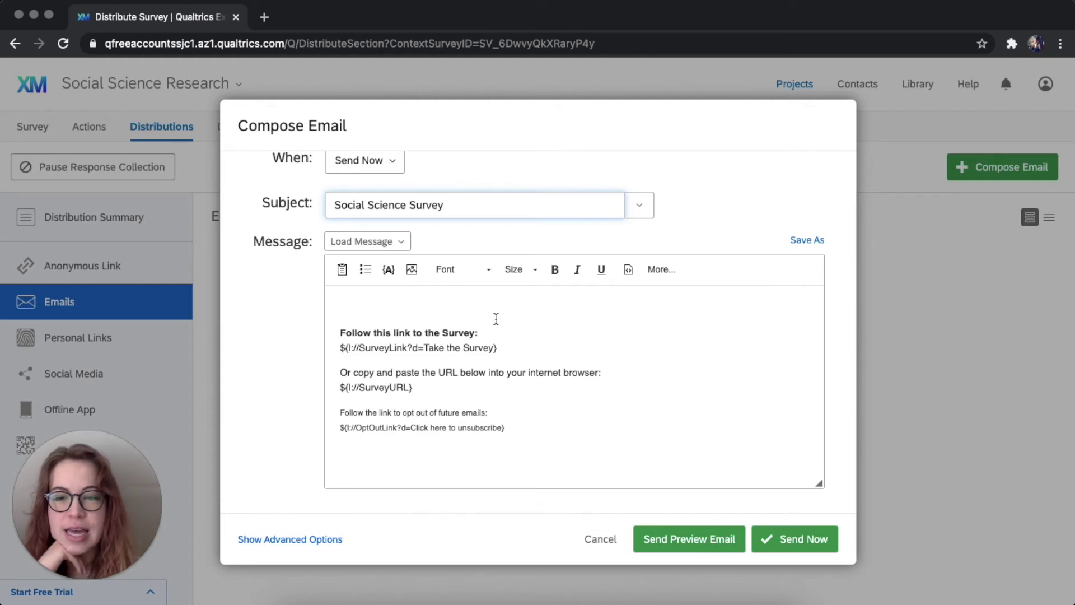
scroll(448, 342, "up", 3)
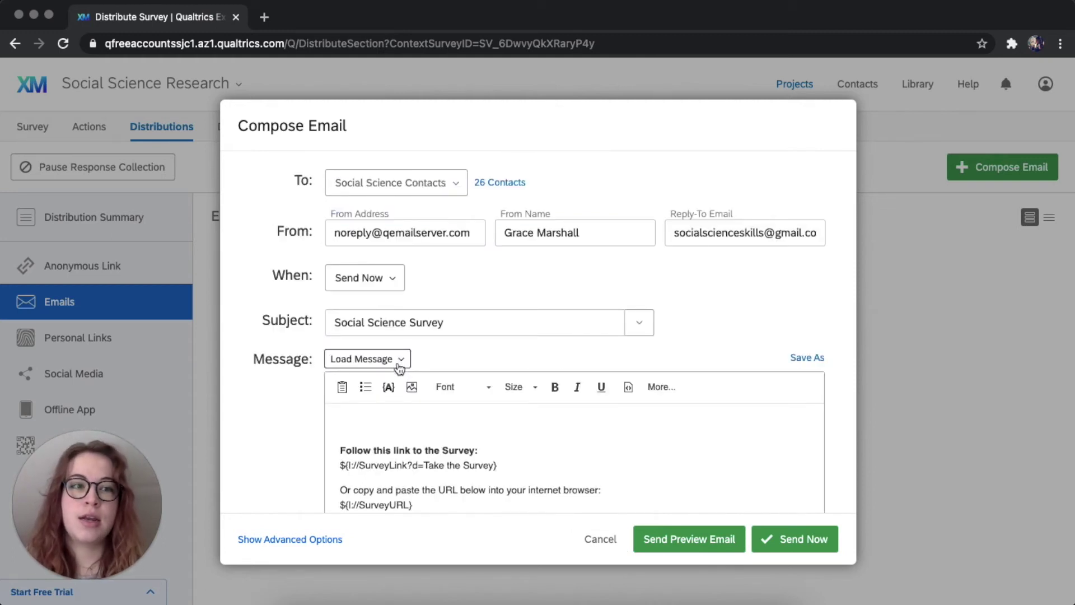
Type 'Hello' on the message's empty first line.
left_click(401, 364)
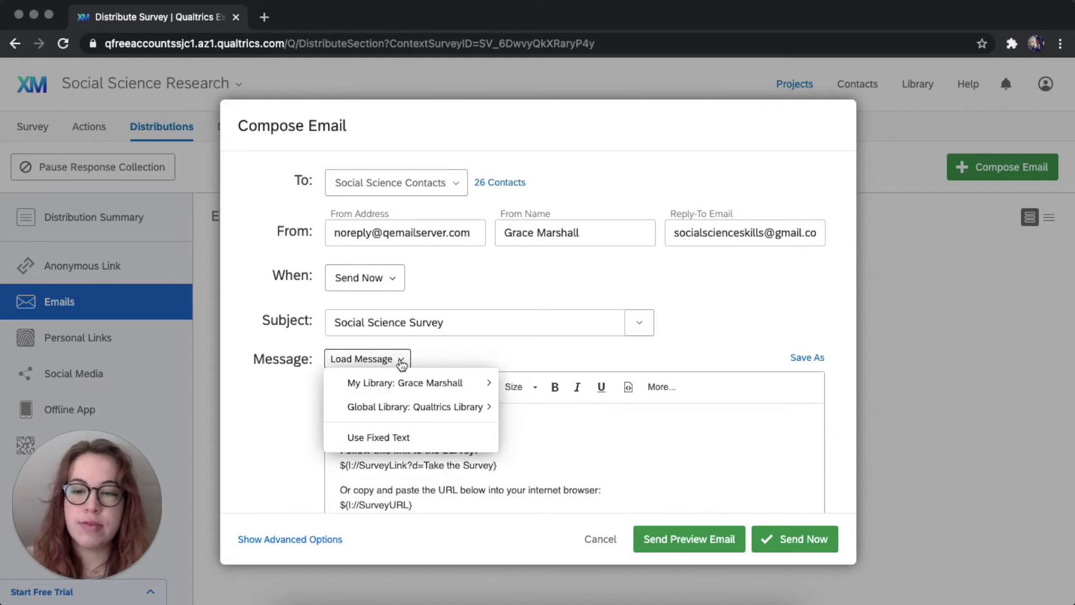
mouse_move(396, 410)
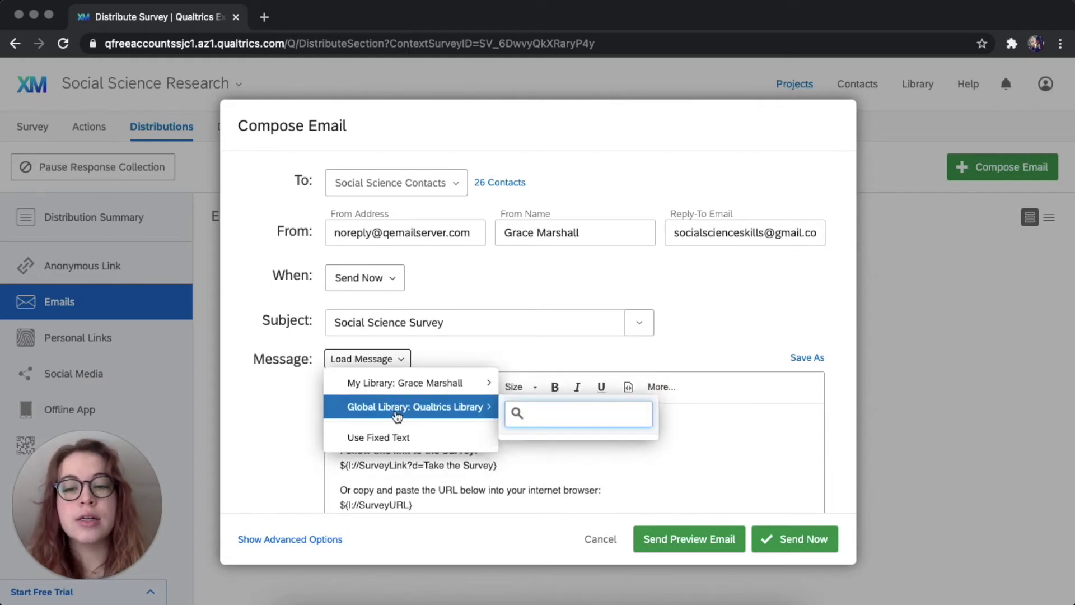
mouse_move(414, 383)
left_click(644, 460)
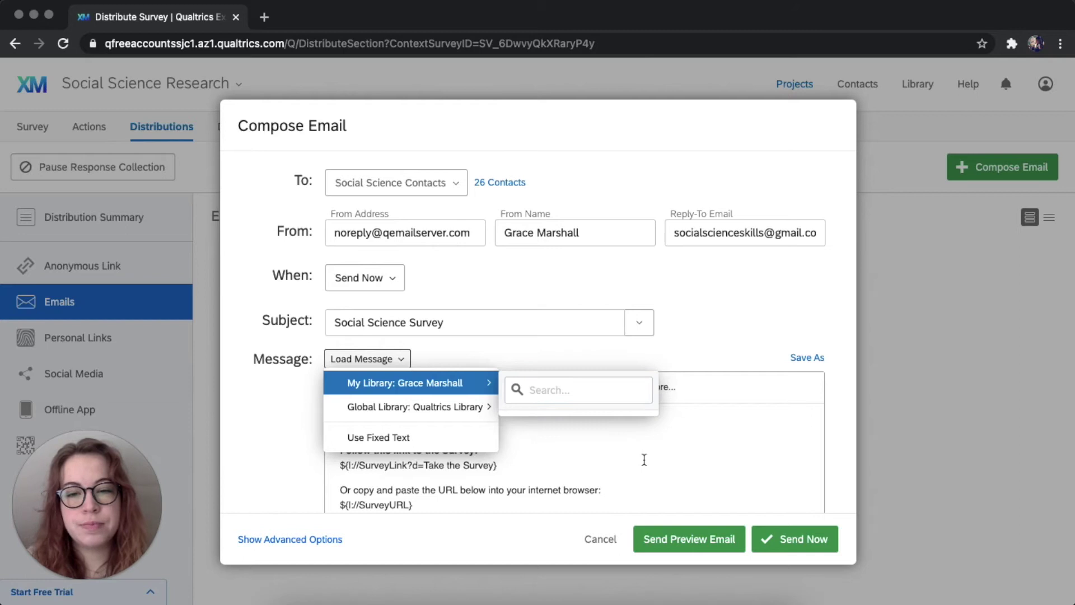
left_click(754, 339)
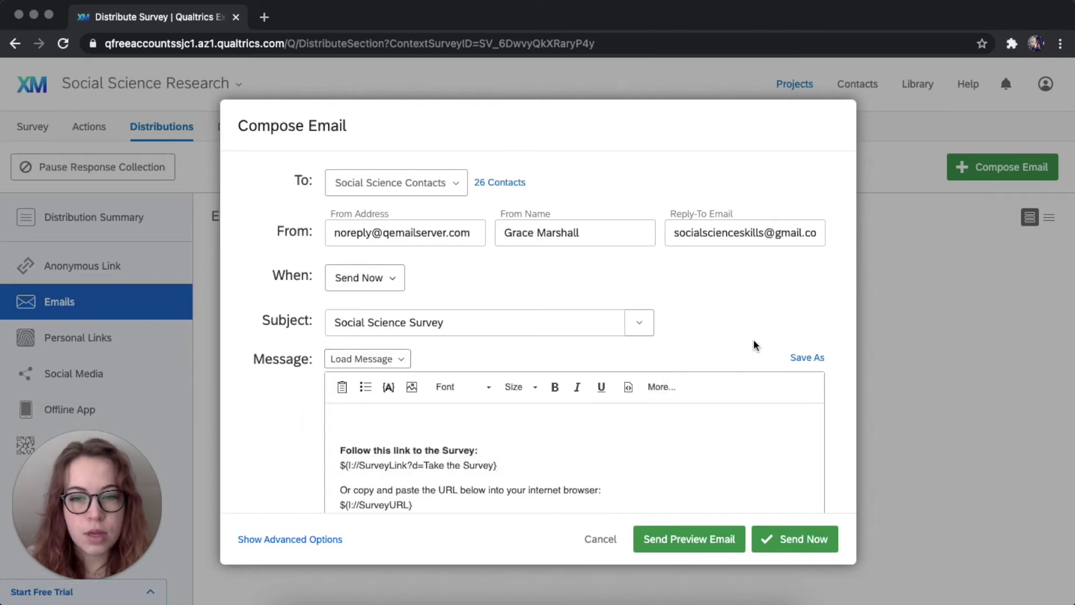
left_click(352, 410)
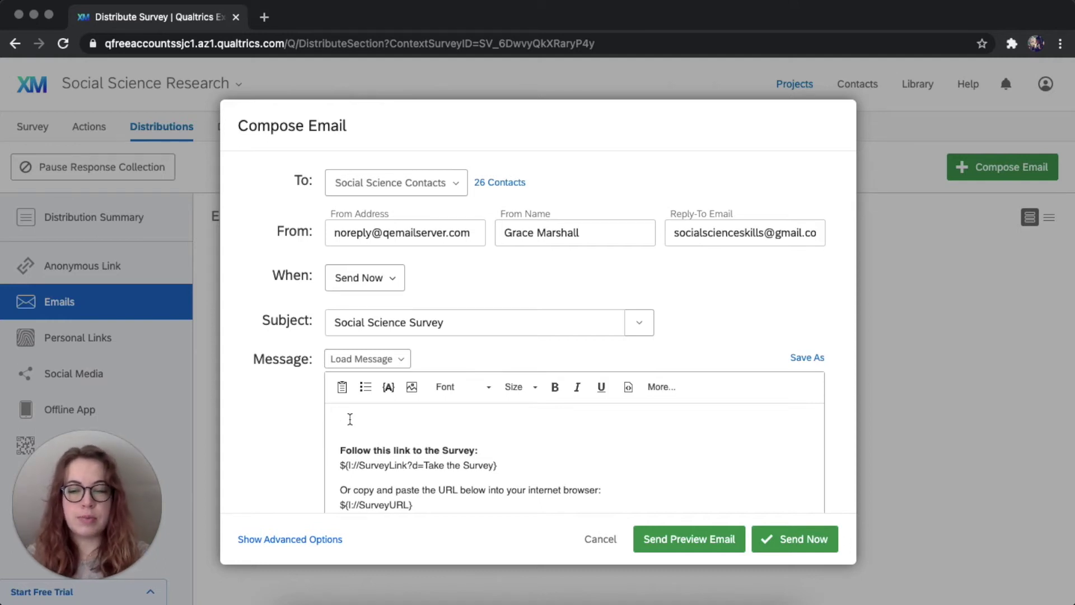
type("Hello")
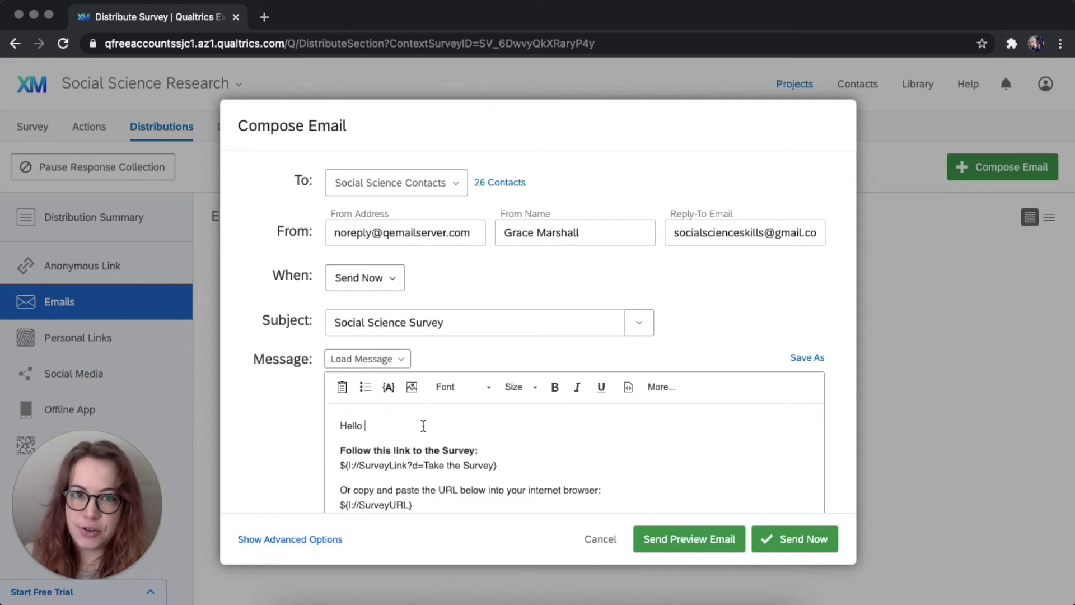
Insert the ${m://FirstName} piped-text placeholder after Hello, followed by a comma.
left_click(390, 387)
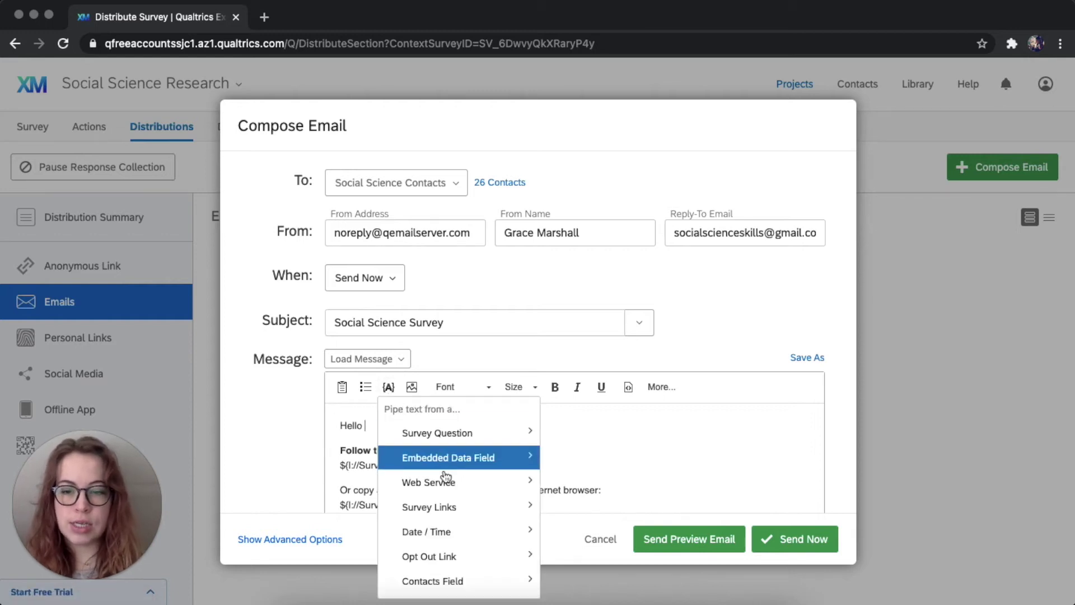
mouse_move(453, 580)
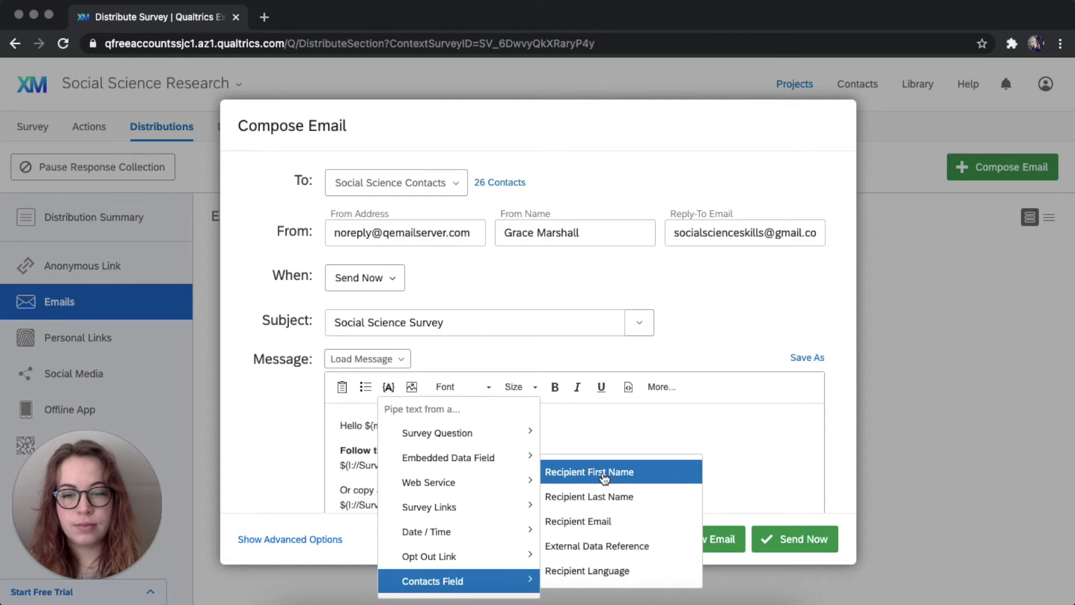
left_click(604, 473)
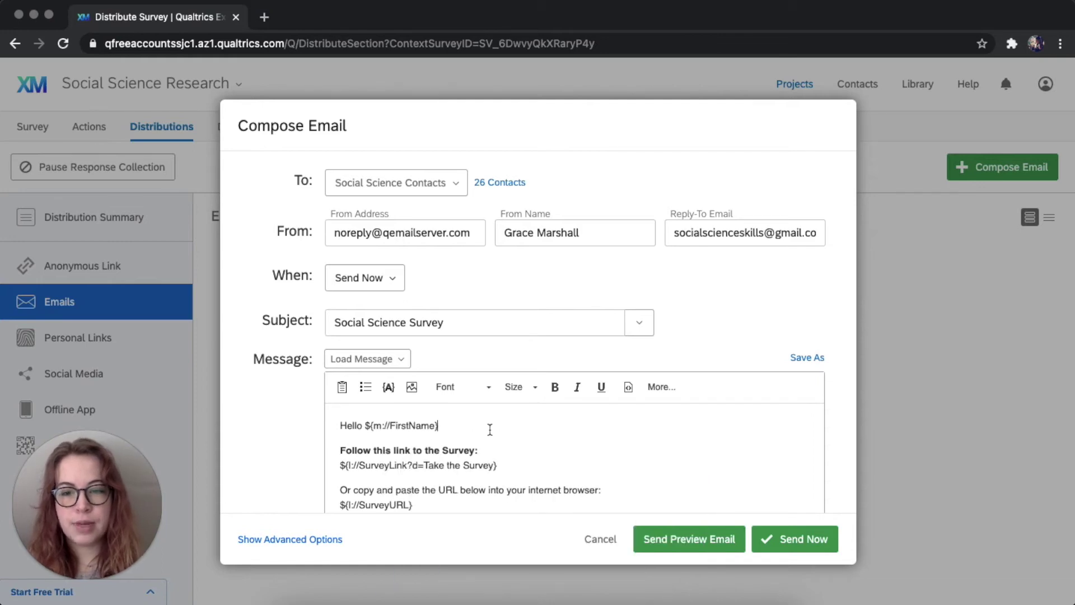
type(",")
scroll(507, 442, "down", 2)
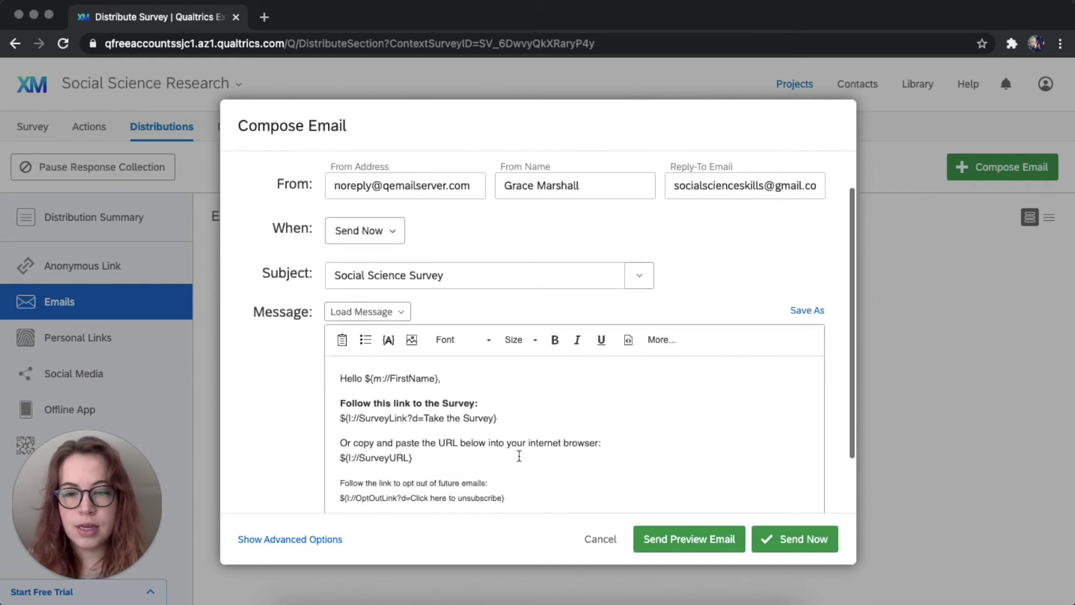
Delete the copy-and-paste URL paragraph and add a blank line after the greeting.
triple_click(433, 463)
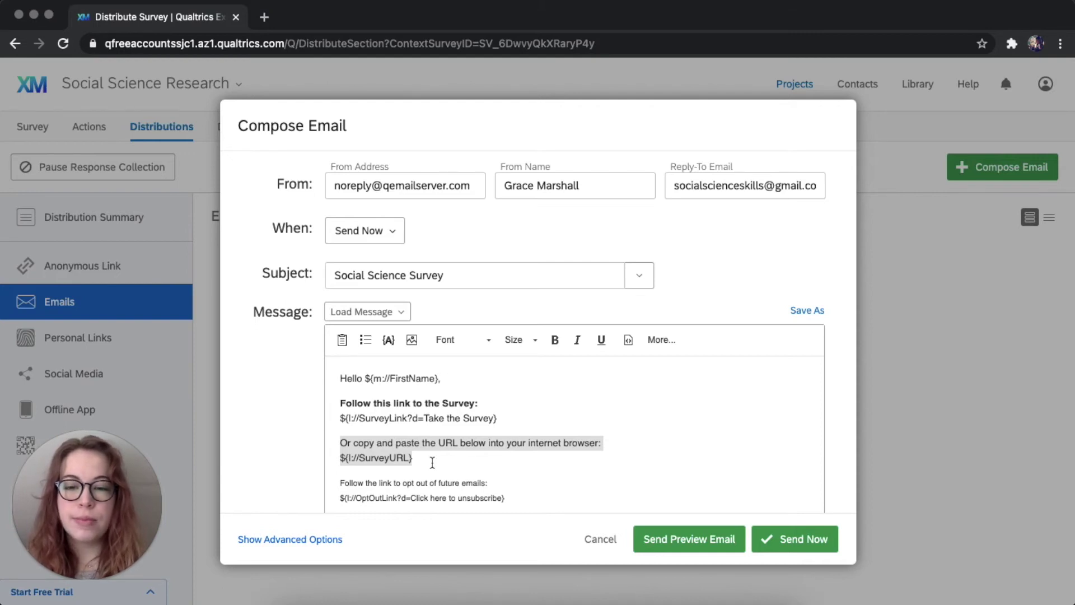
key("BackSpace")
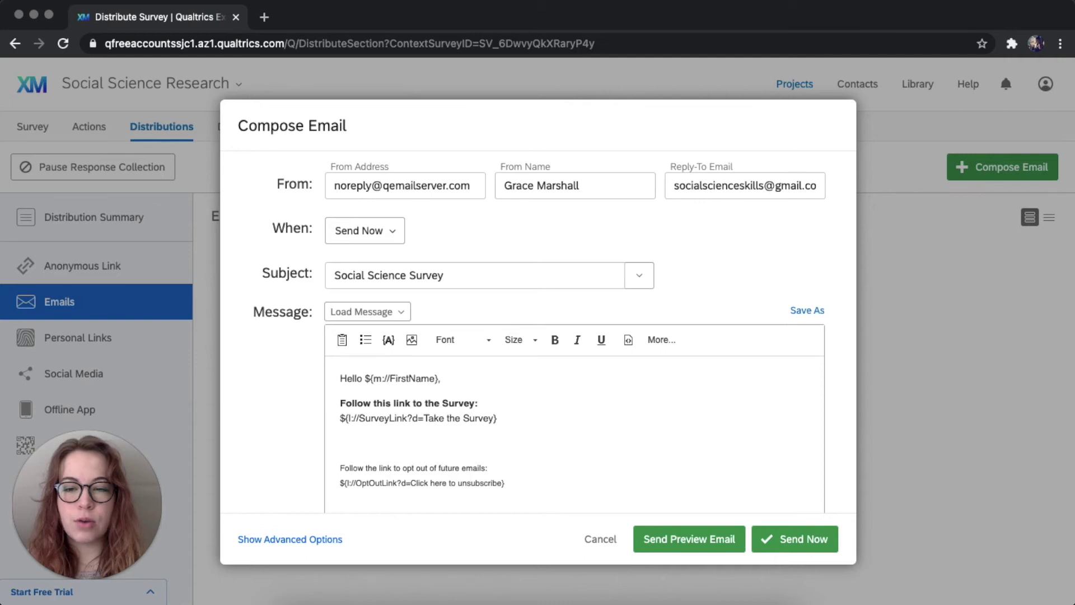
key("BackSpace")
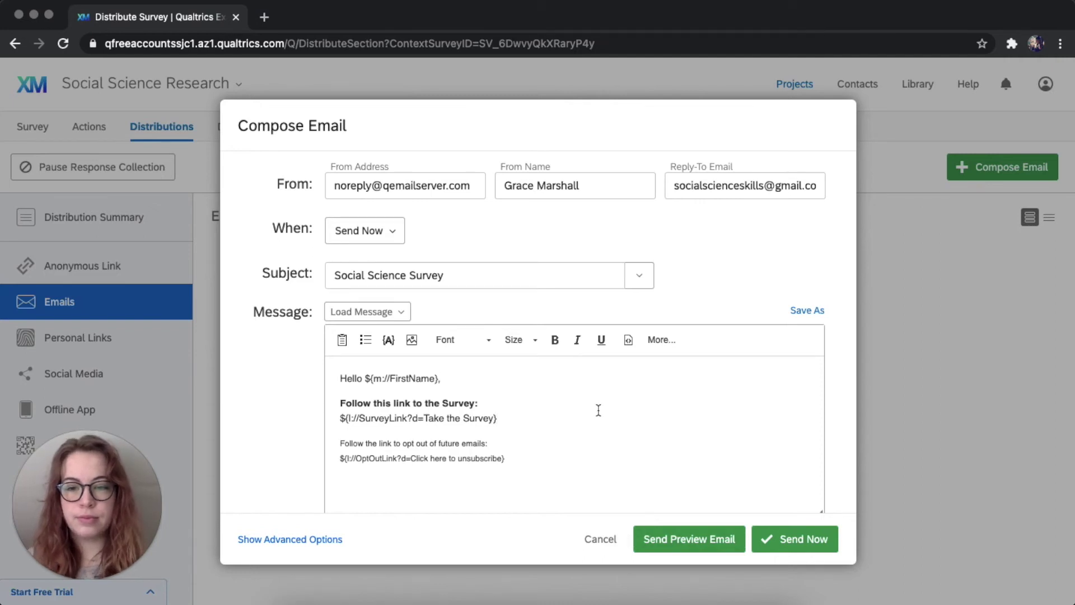
left_click(546, 382)
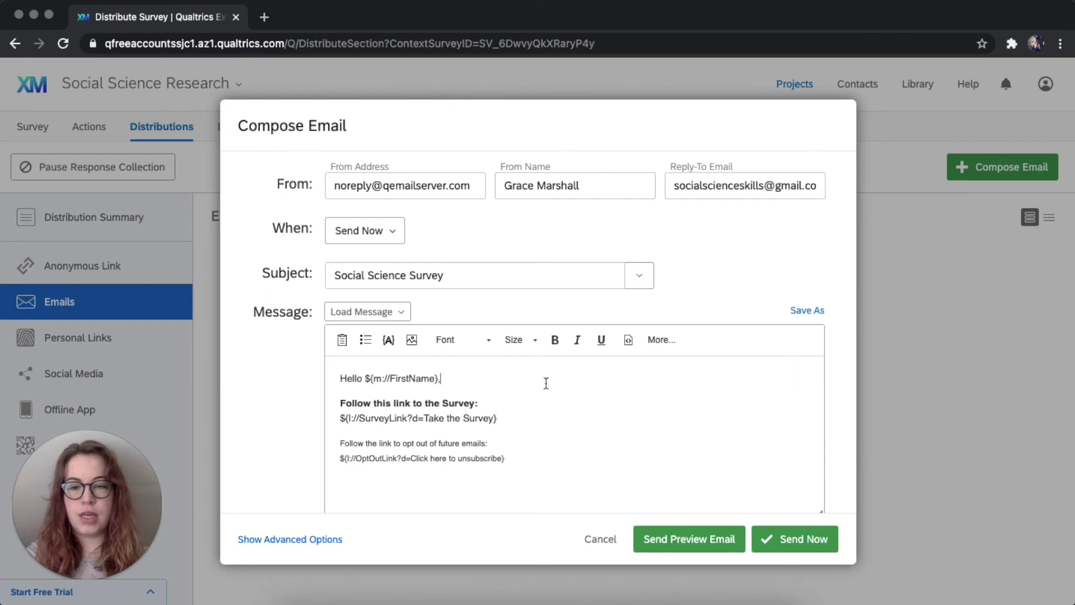
key("Return")
key("Return")
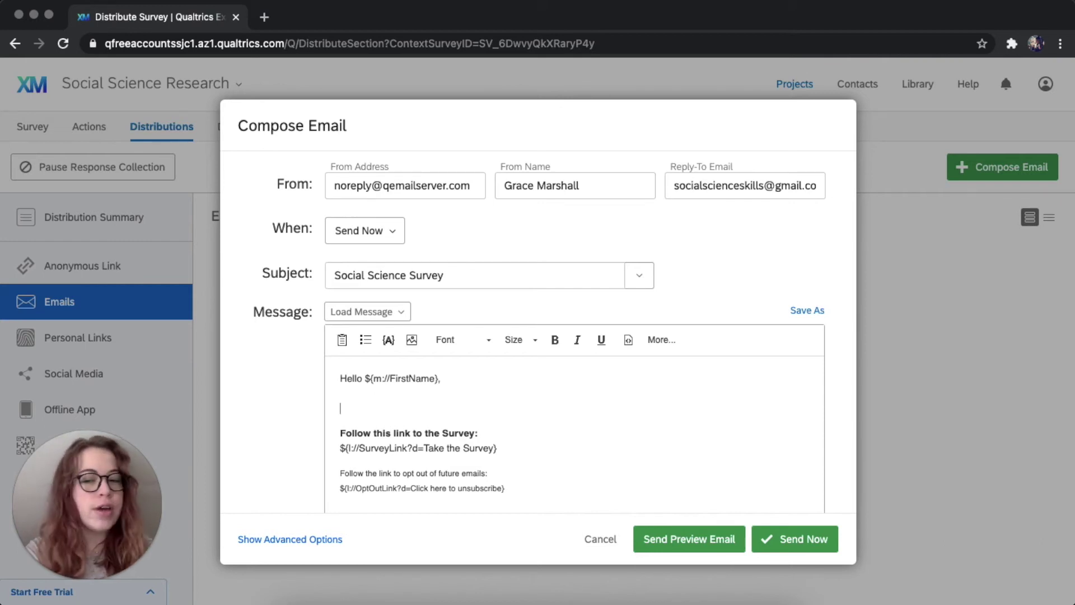
Write 'Thank you for your interest in the survey. Please complete it using the link below.'.
type("Thank")
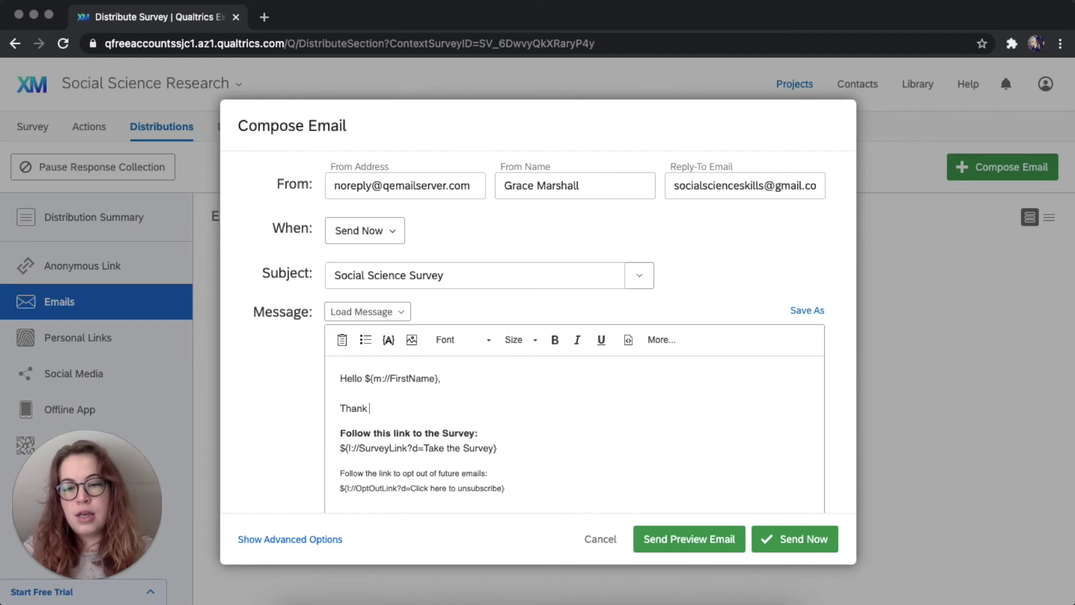
type(" you for ")
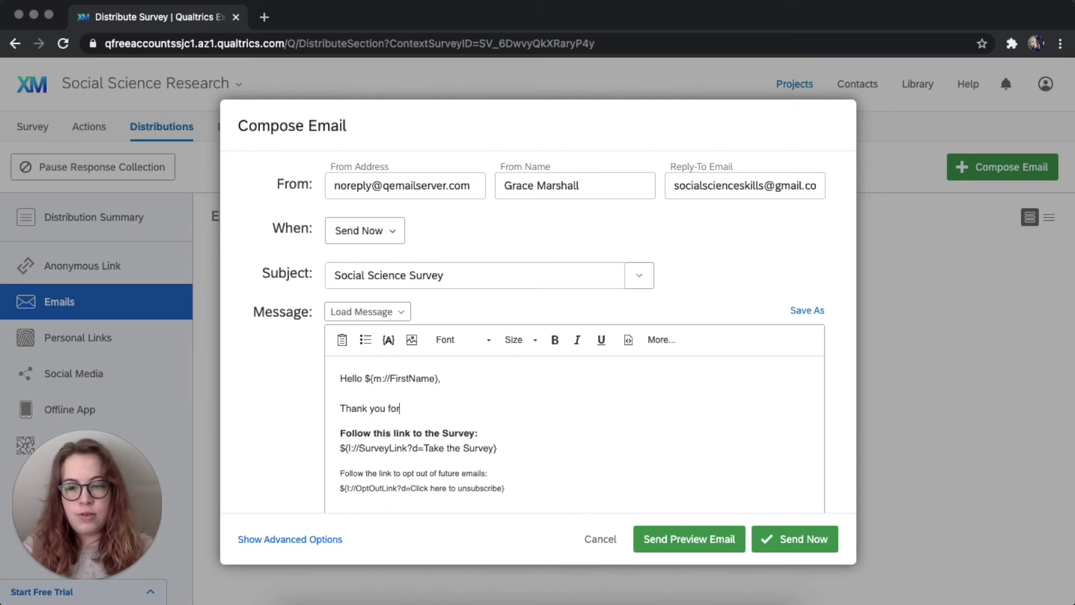
type("y")
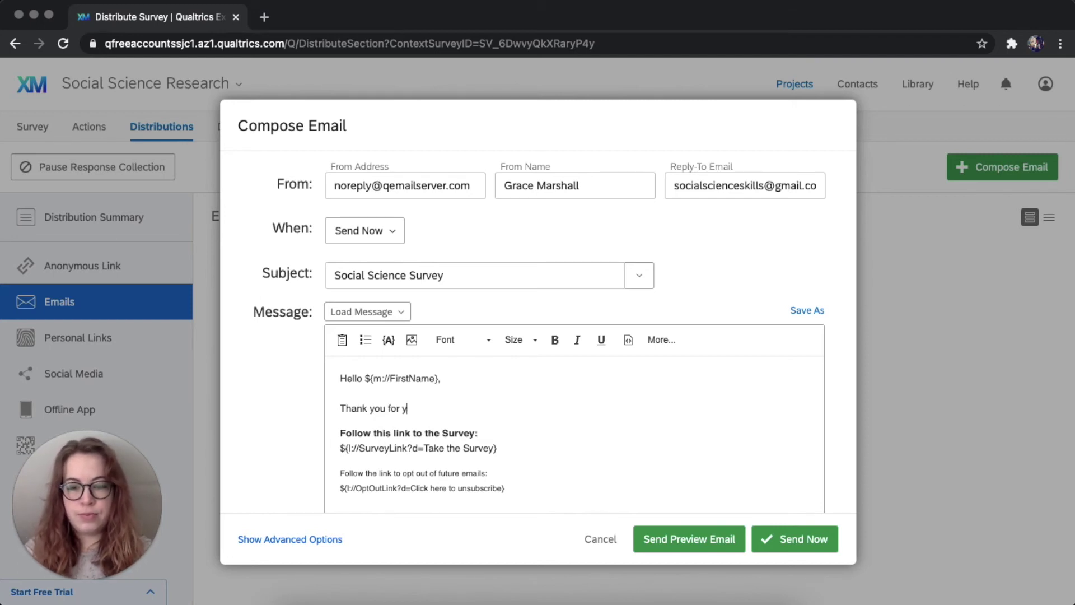
type("our interest")
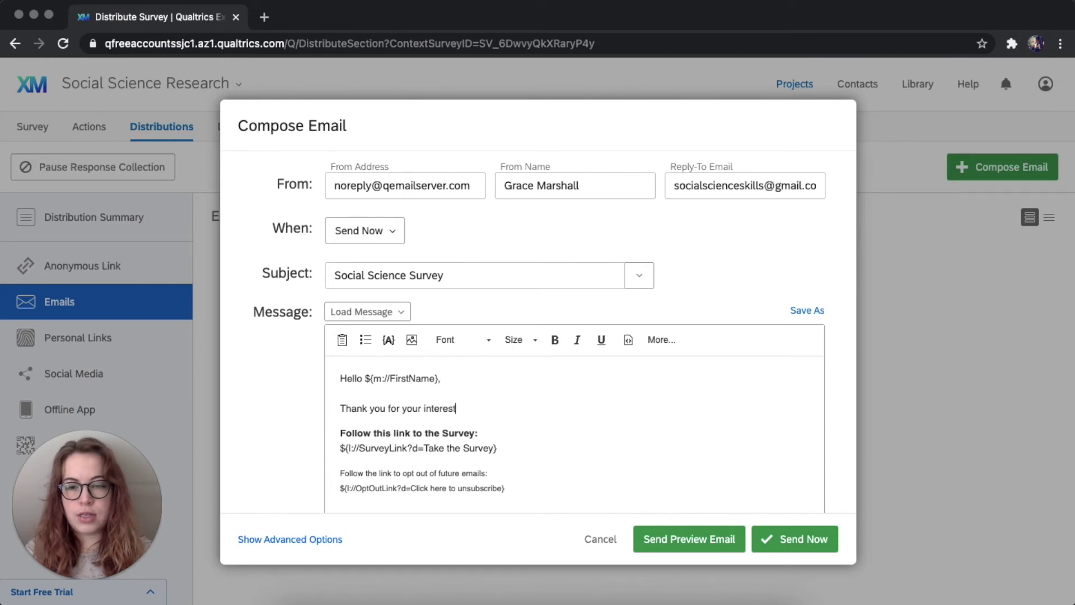
type(" in the survey")
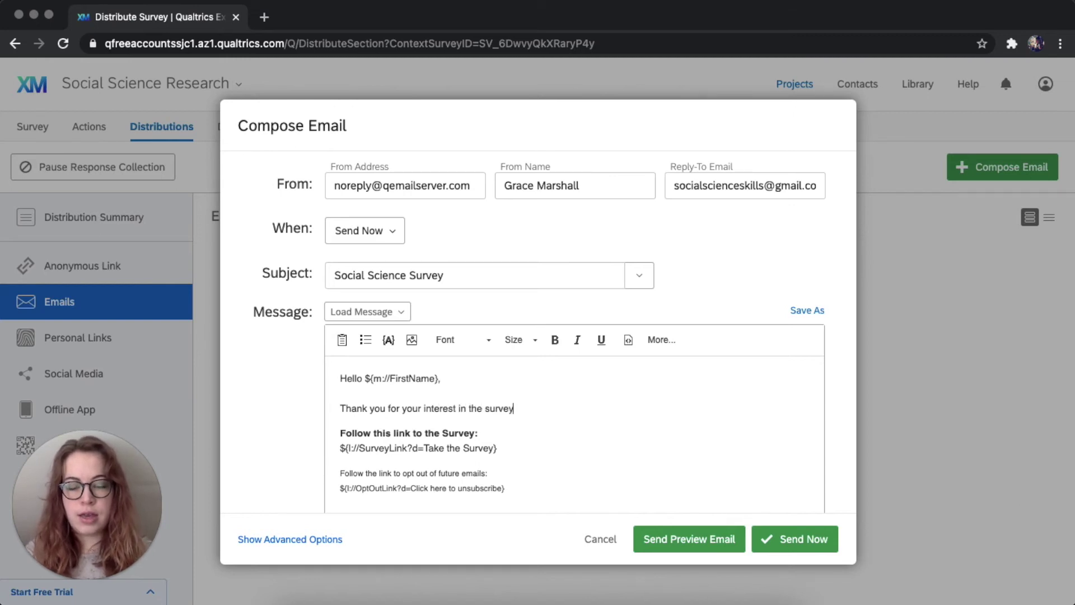
type(", bu")
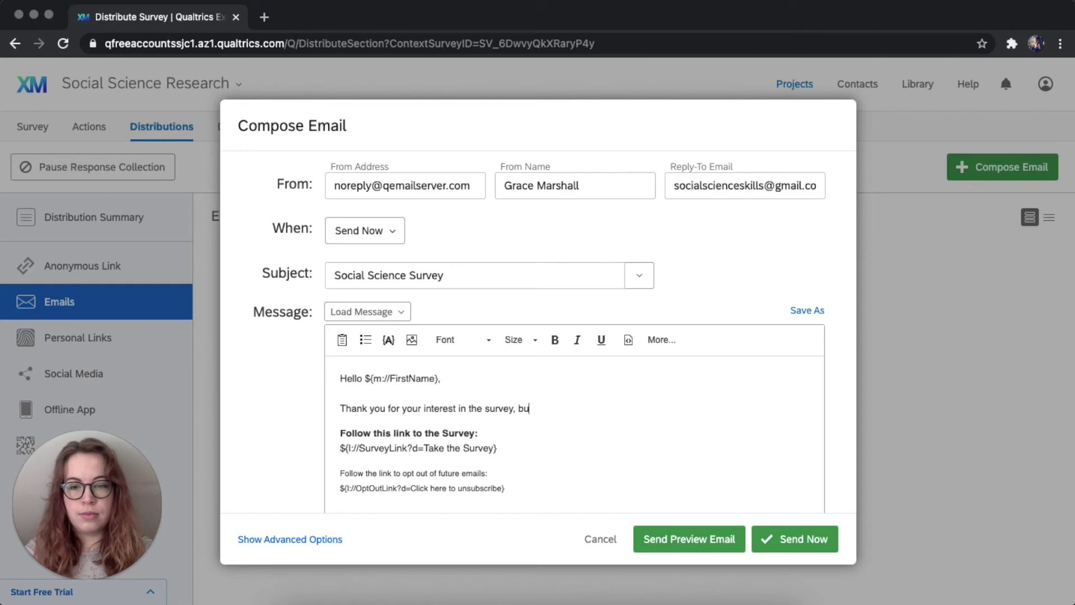
key("BackSpace")
key("BackSpace")
key("BackSpace")
key("BackSpace")
type(". Please compli")
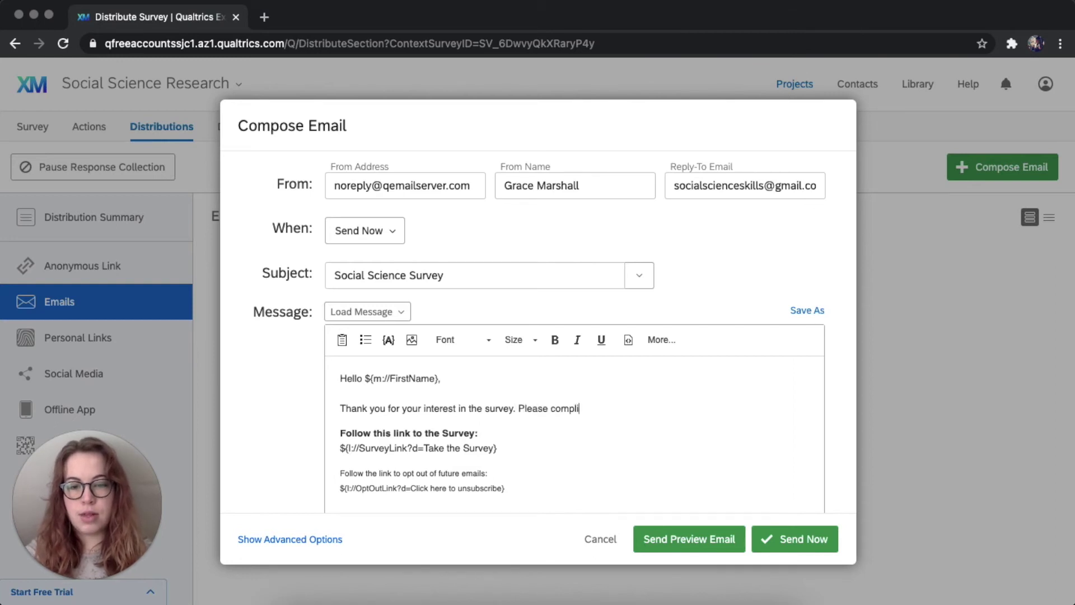
key("BackSpace")
type("ete it ifk")
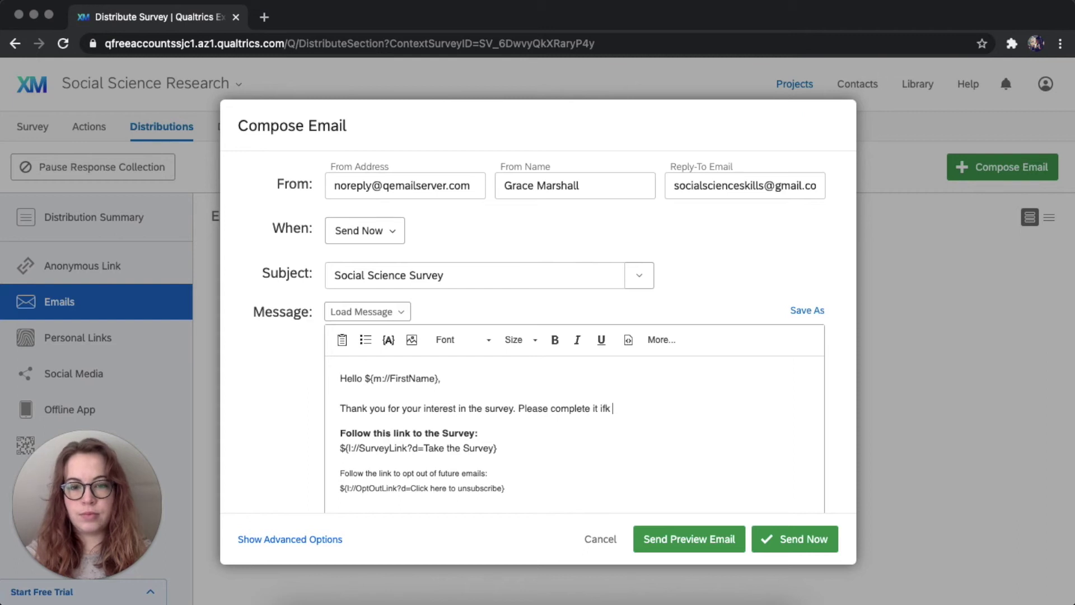
type("f")
key("BackSpace")
key("BackSpace")
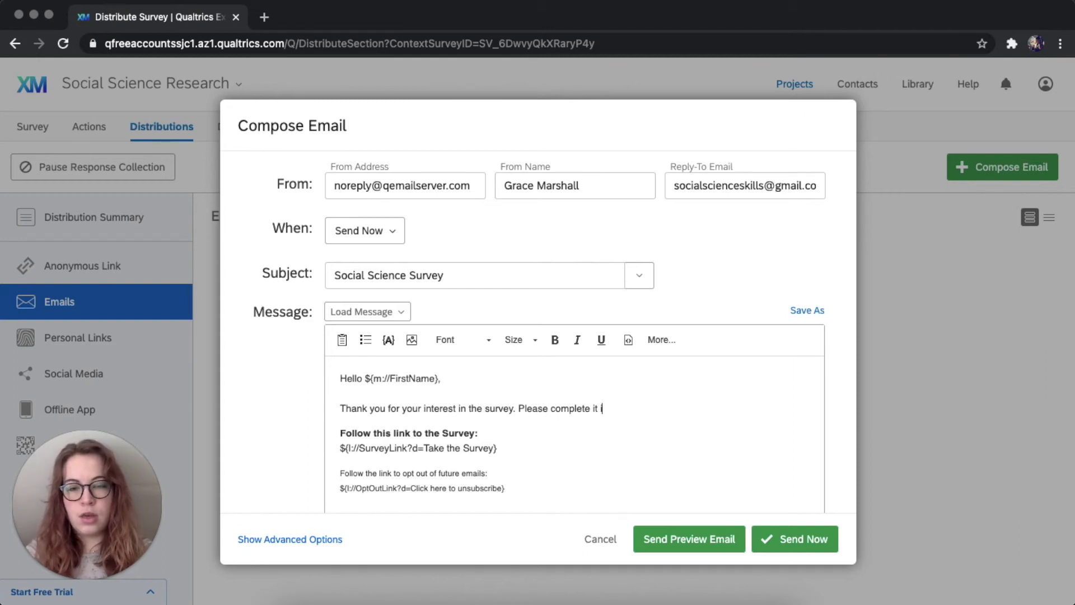
type("using the link below.")
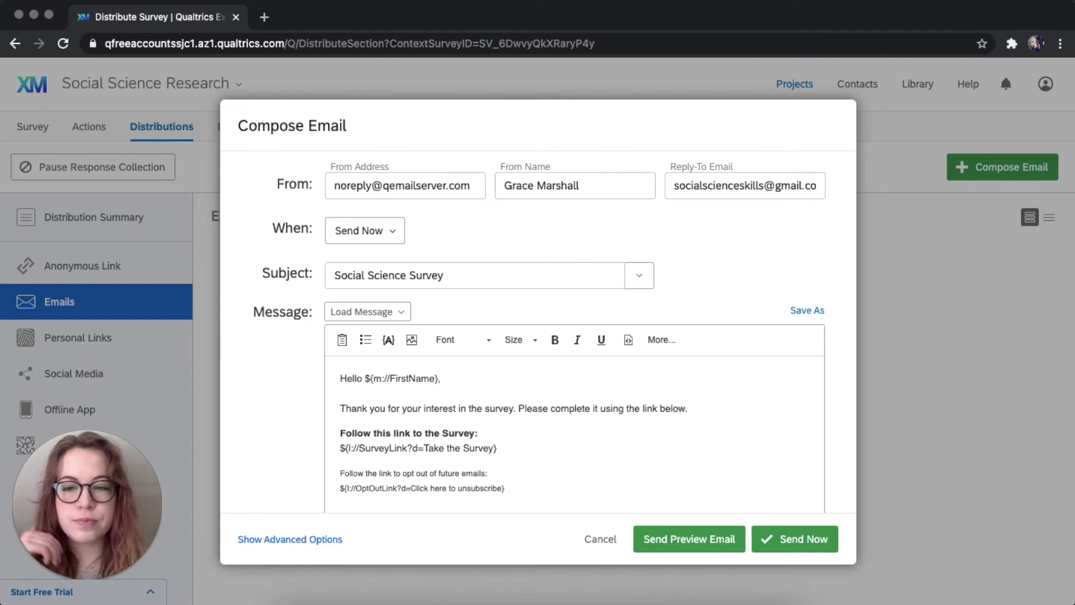
scroll(569, 455, "down", 2)
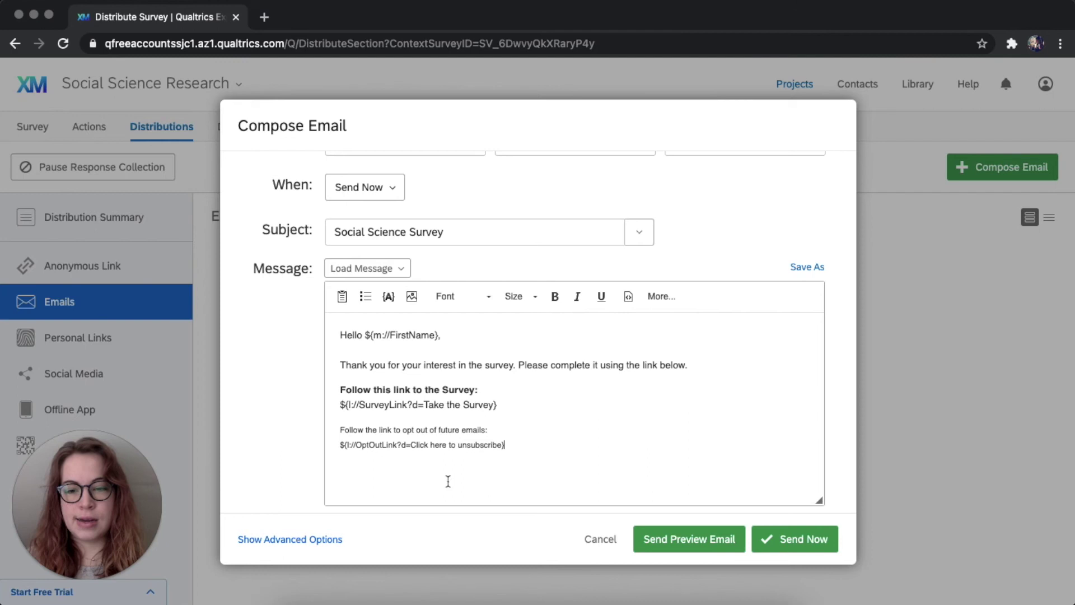
Add a 'Best,' sign-off with the sender's name below the survey link, then send the invitation.
left_click(570, 494)
key("Return")
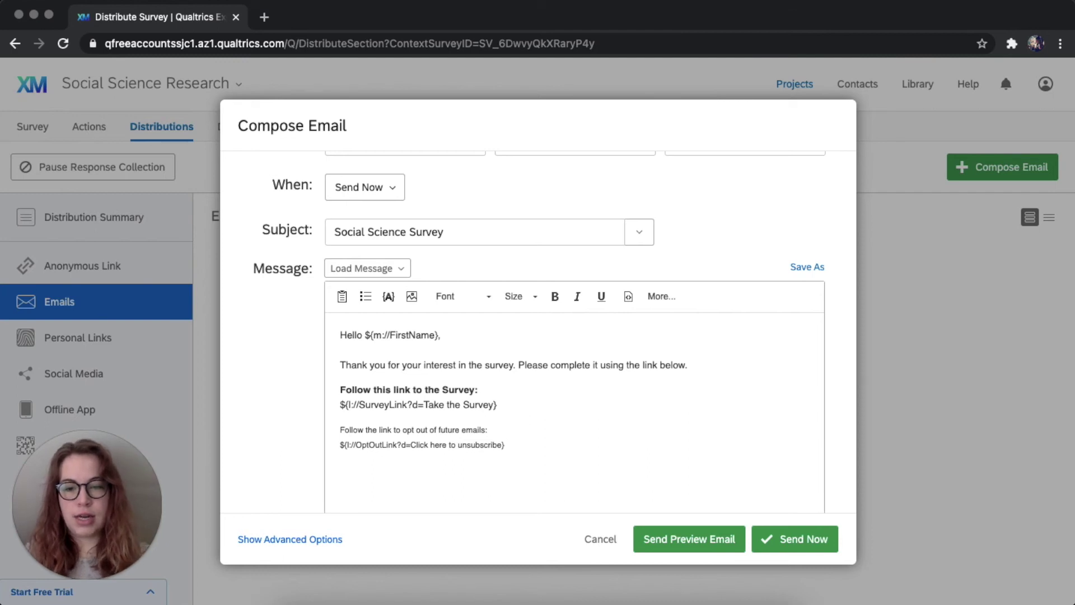
left_click(583, 406)
key("Return")
type("Thank")
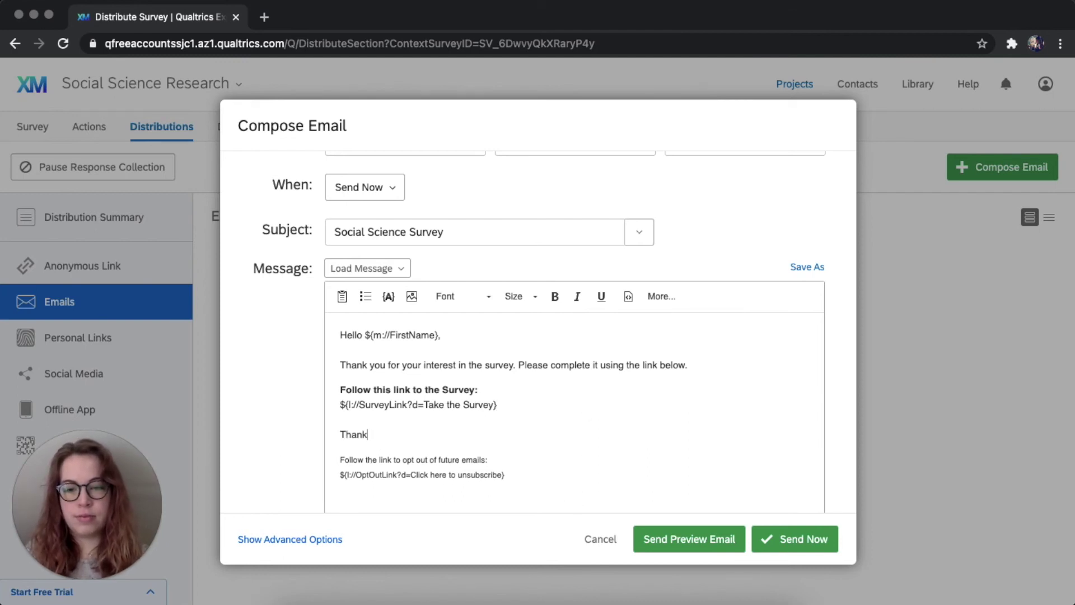
key("BackSpace")
key("BackSpace")
key("BackSpace")
key("BackSpace")
key("BackSpace")
type("Be")
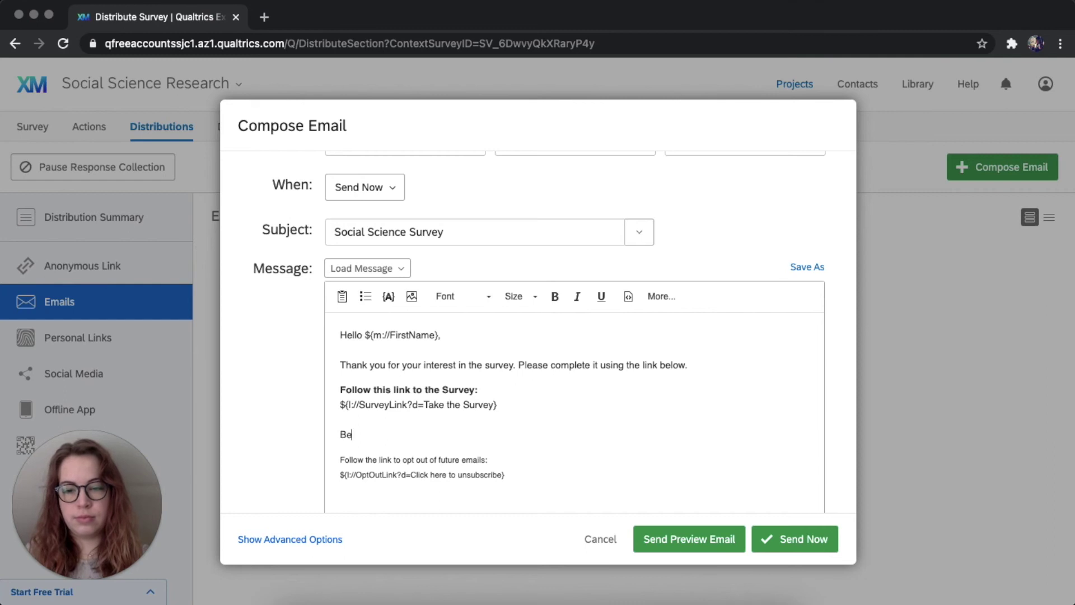
type("st,")
key("Return")
type("Grace")
key("Return")
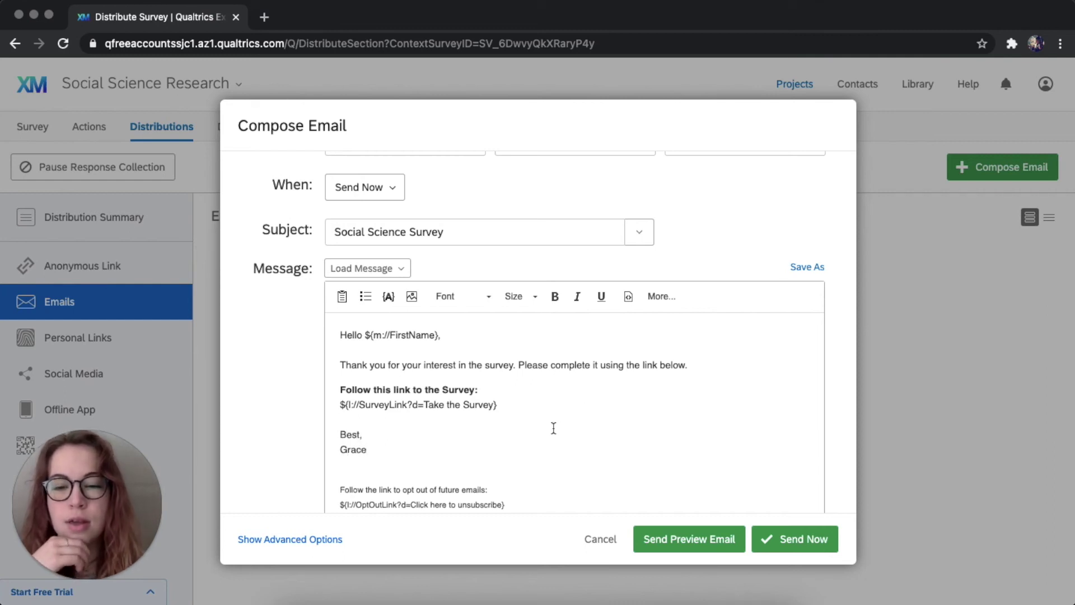
scroll(553, 427, "up", 2)
scroll(553, 427, "down", 5)
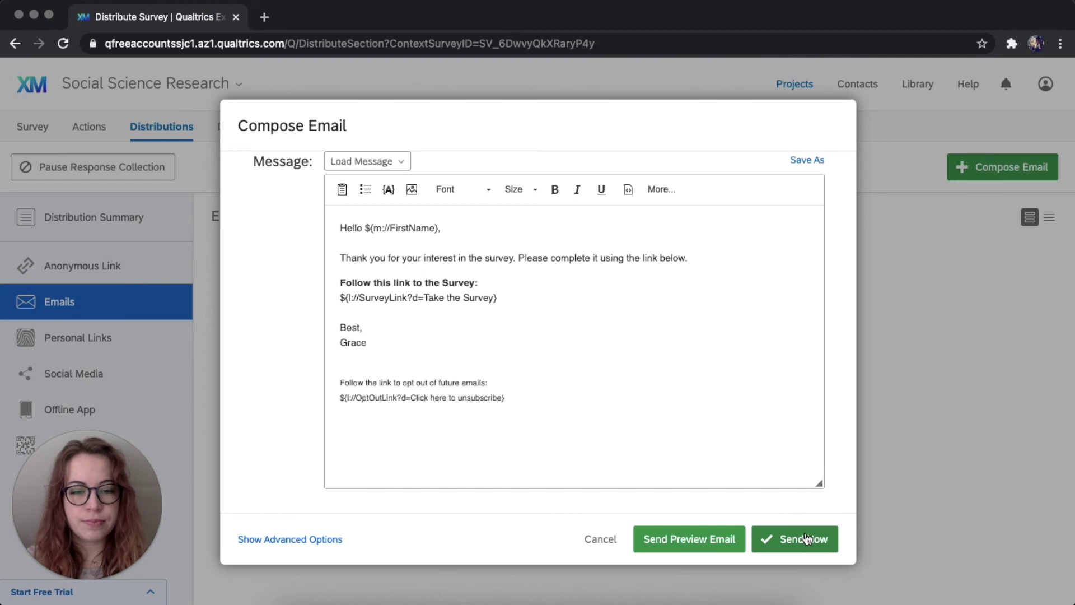
left_click(806, 538)
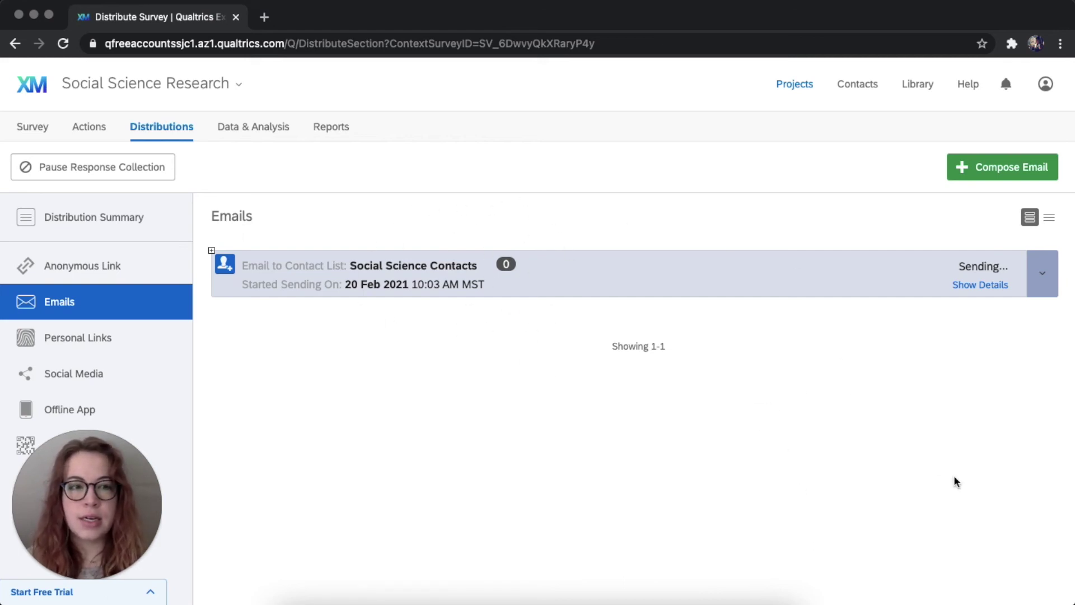
Show the sent email's delivery details, then go to the survey's Distribution Summary overview.
left_click(990, 286)
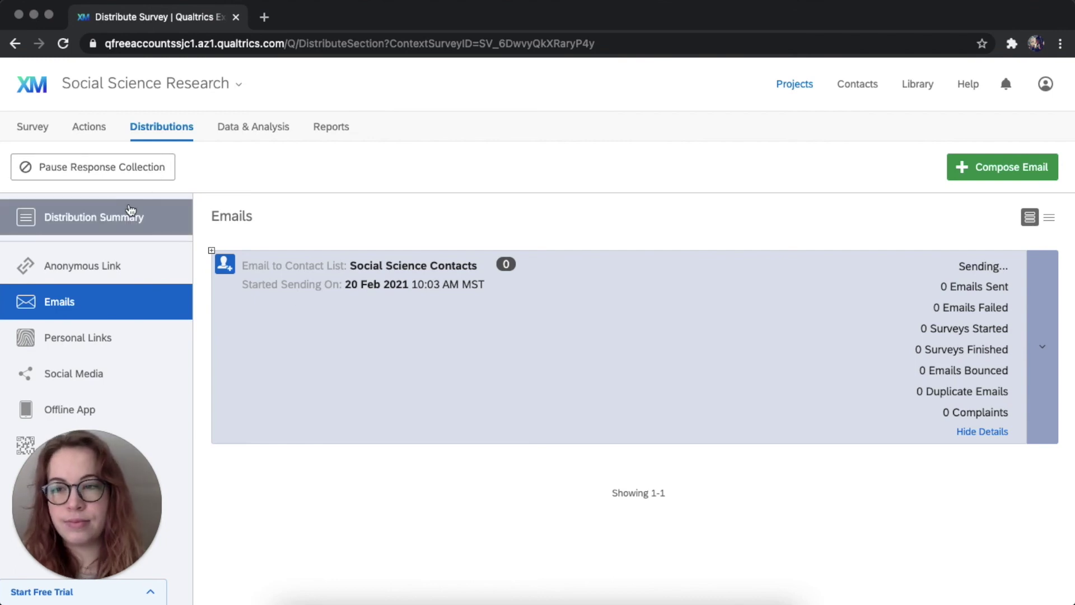
left_click(116, 220)
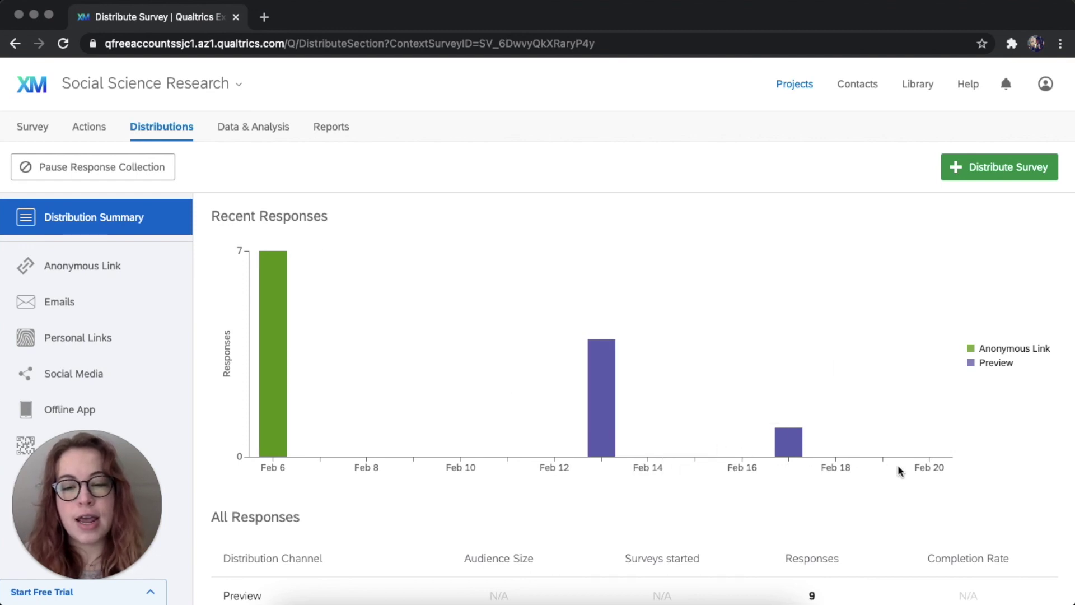
Scroll through the Recent Responses chart showing 7 Anonymous Link and 4 Preview responses.
scroll(898, 466, "down", 3)
scroll(898, 467, "up", 3)
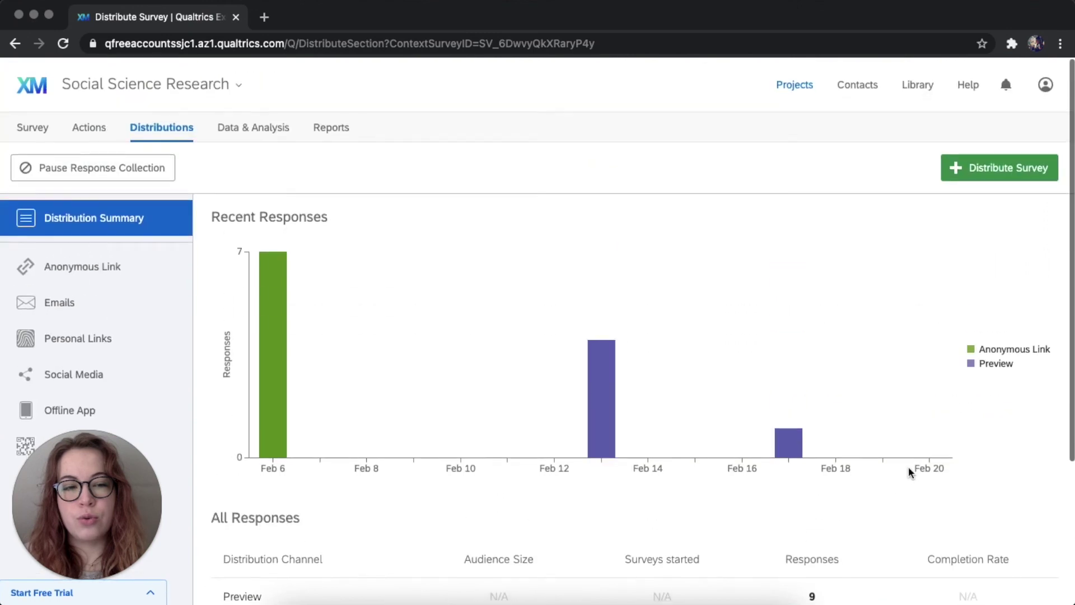